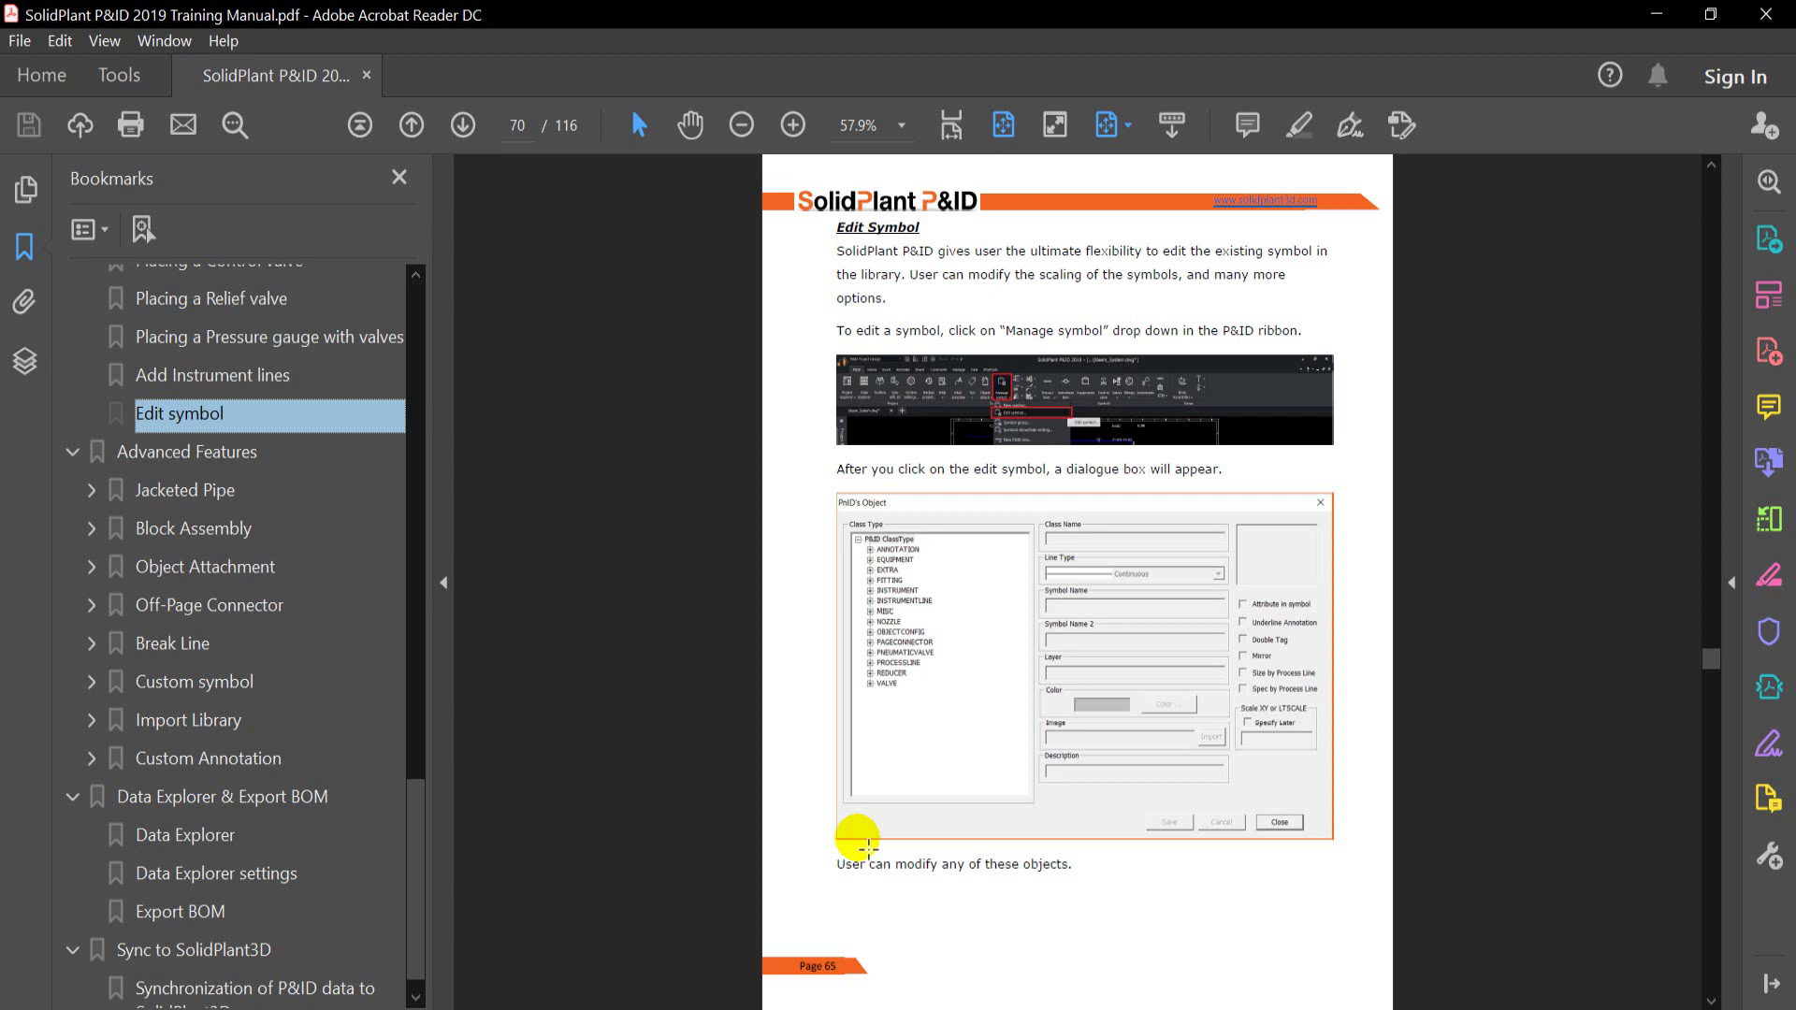
Scroll the training manual from page 70 to page 71 on editing symbol annotations and scale.
scroll(868, 847, "down", 2)
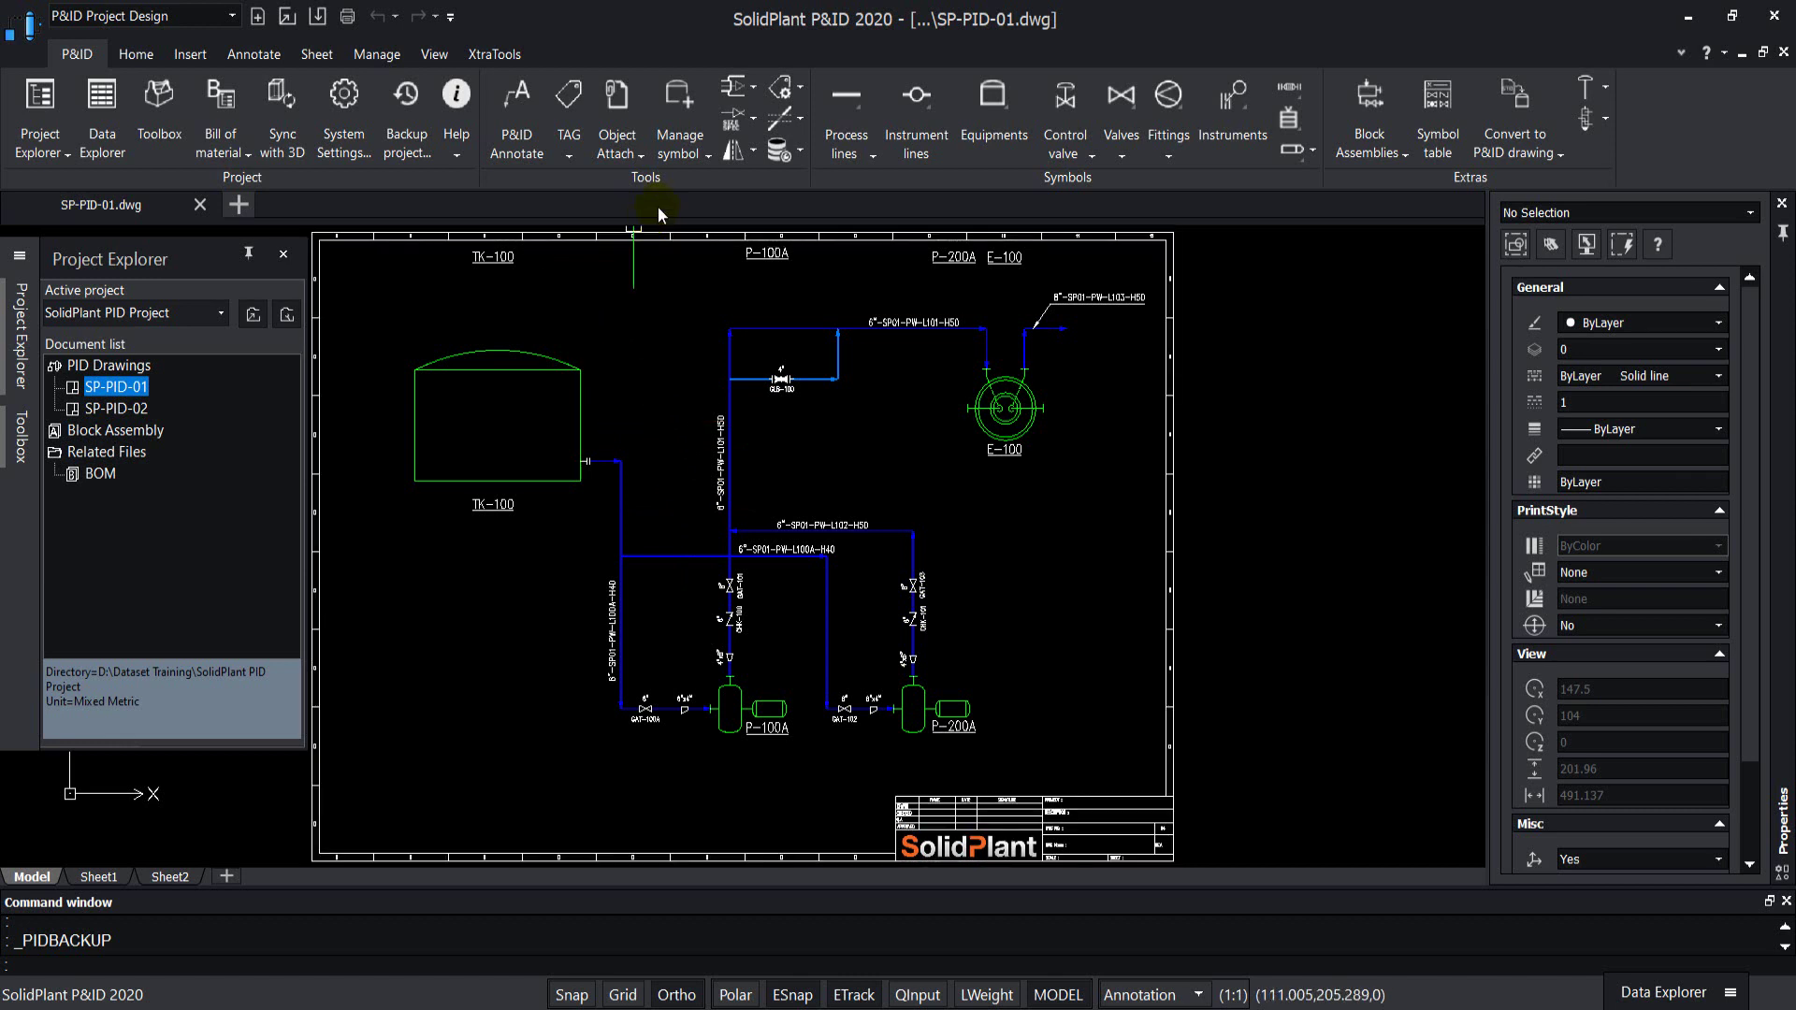
Open the PnID's Object dialog through Manage symbol > Edit symbol… in the P&ID ribbon.
left_click(695, 157)
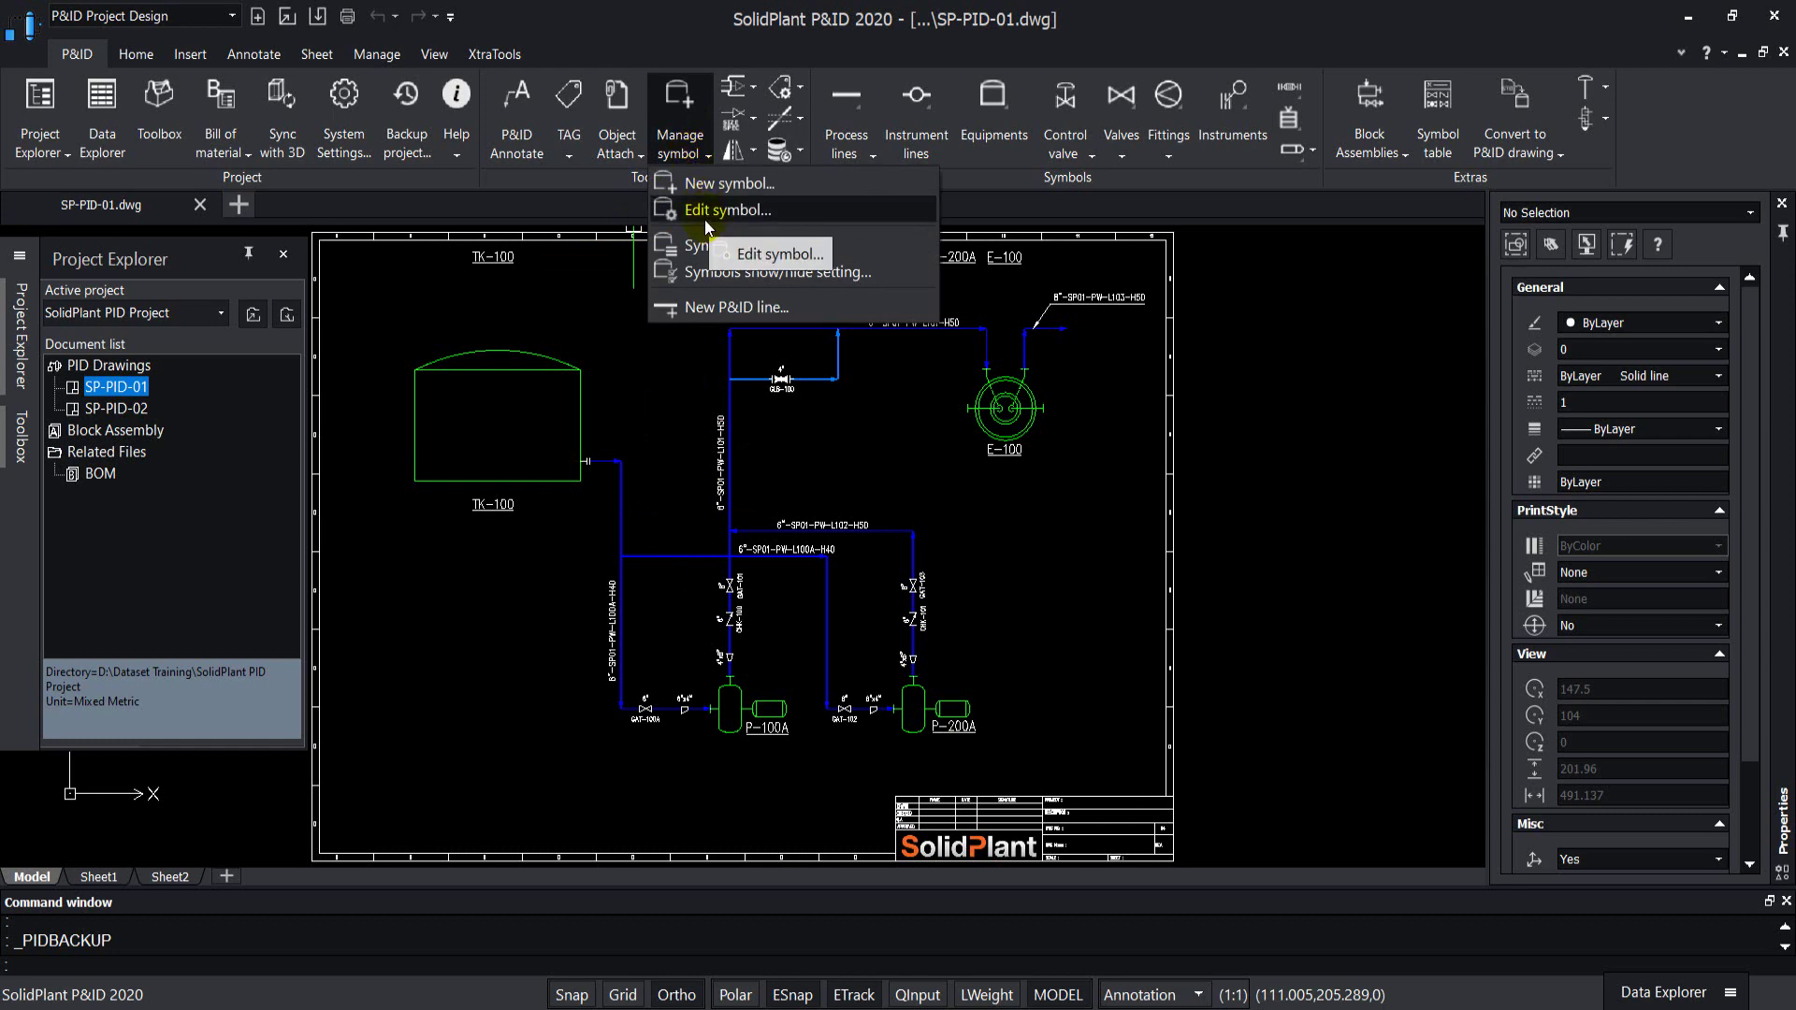
left_click(754, 213)
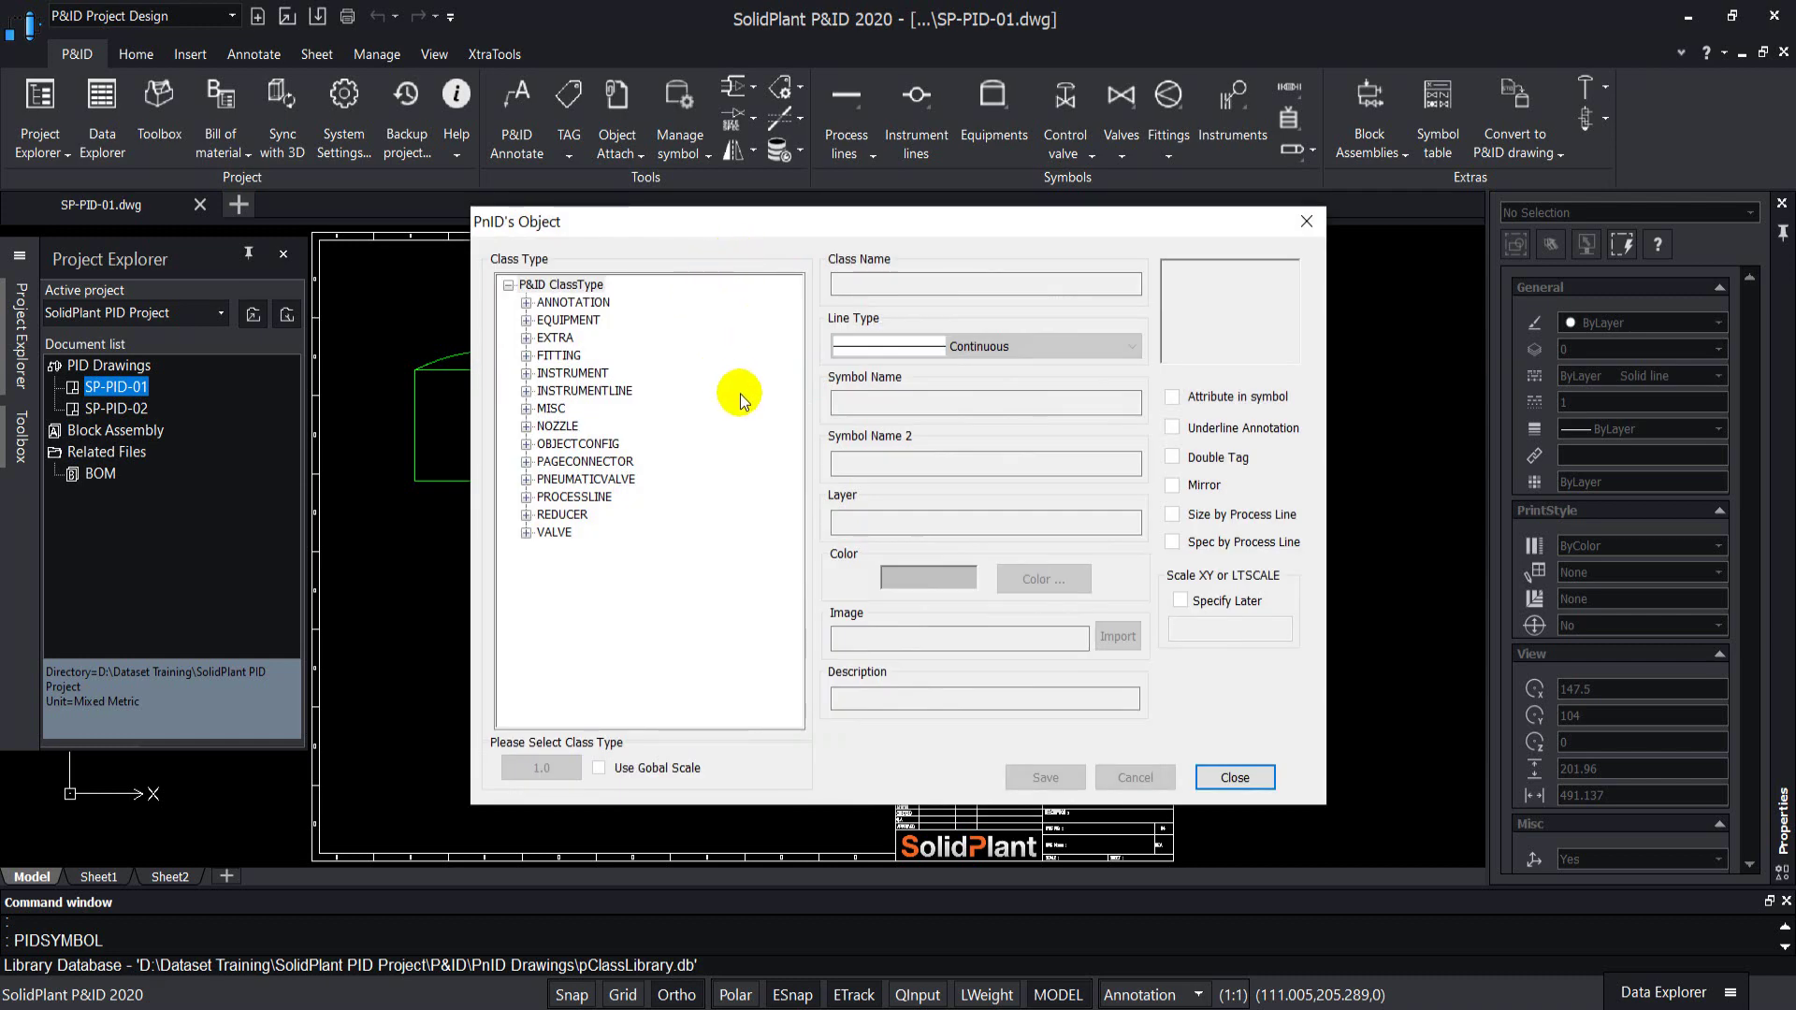
Expand INSTRUMENT and GENERAL INSTRUMENT in the Class Type tree and select FIELD DISCRETE.
double_click(580, 374)
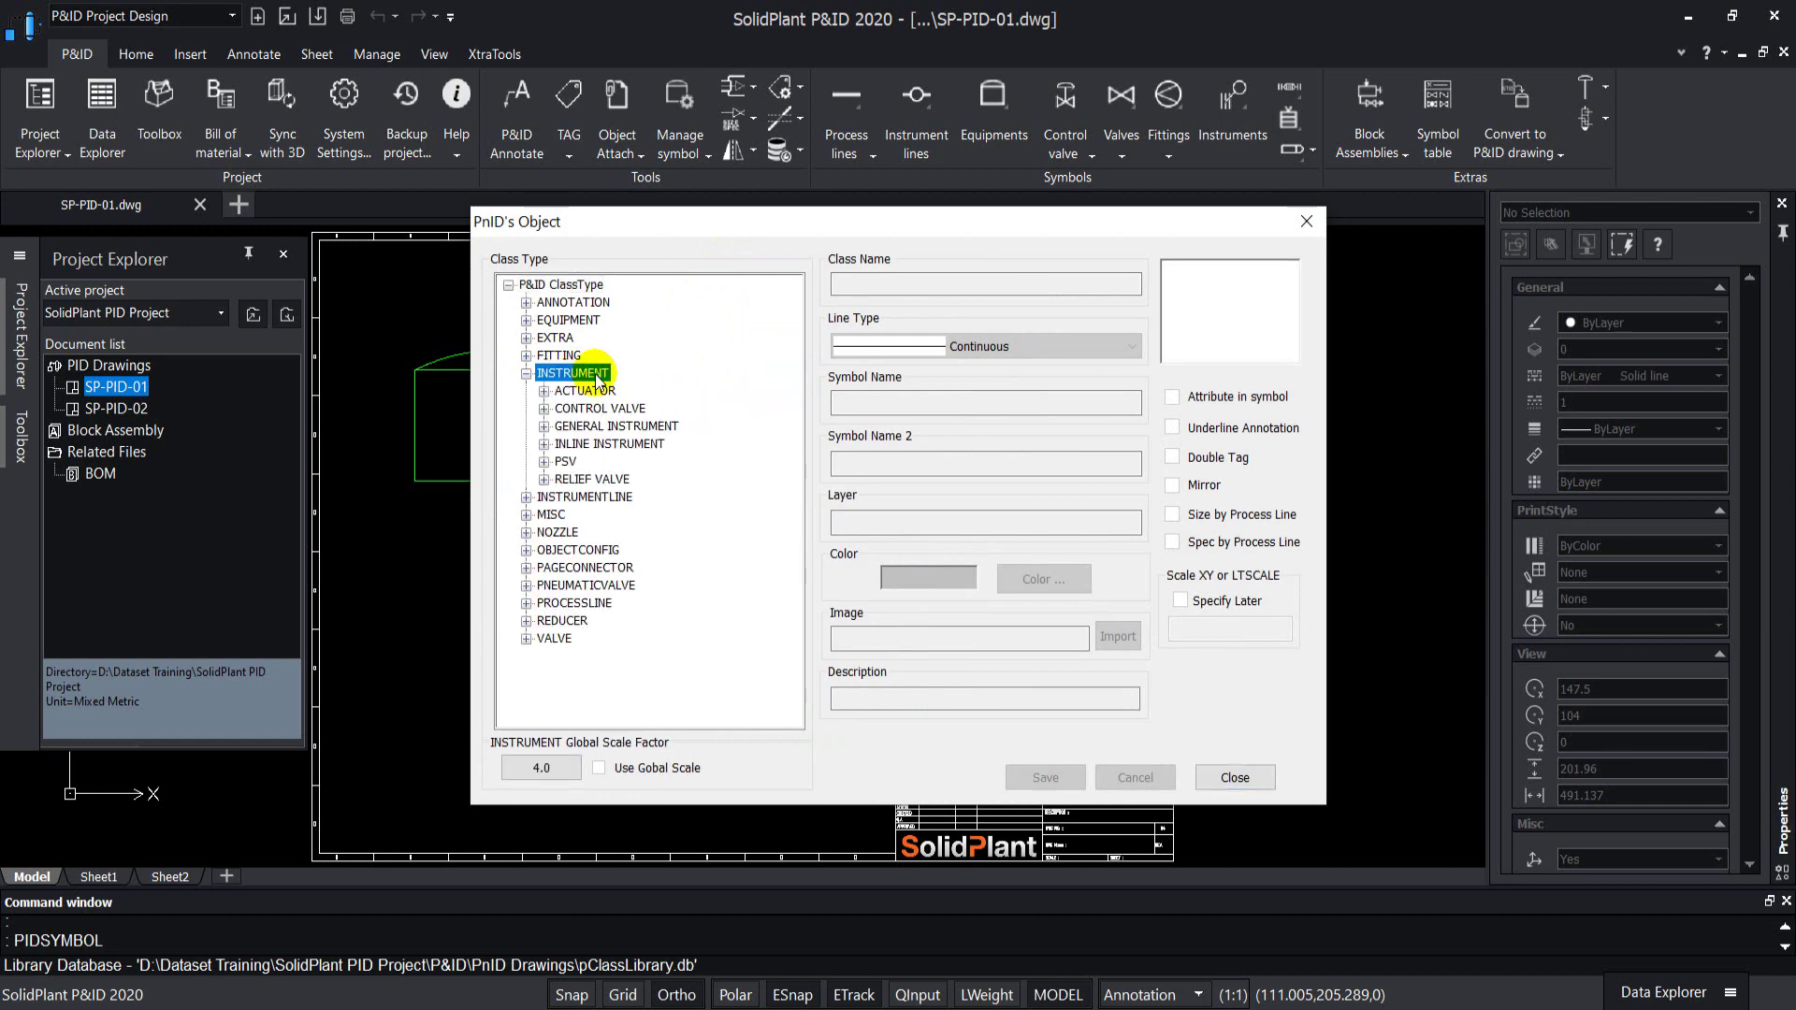
left_click(581, 427)
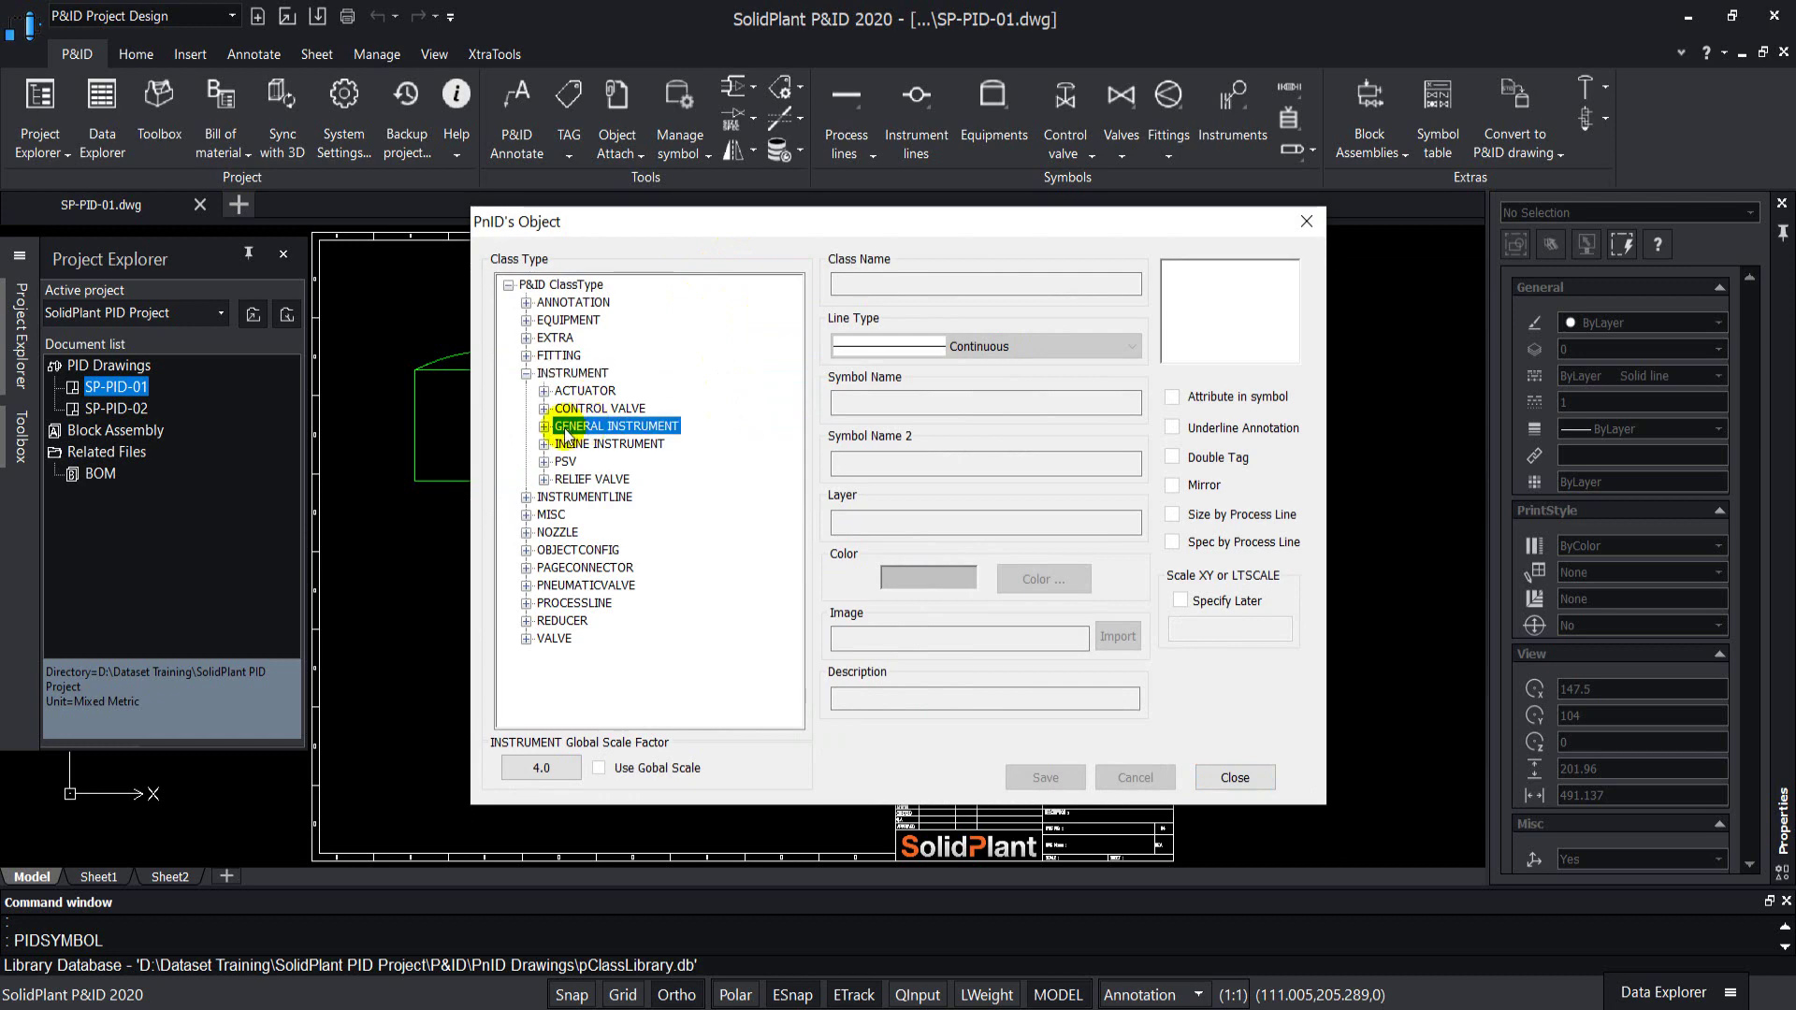
double_click(571, 427)
left_click(613, 497)
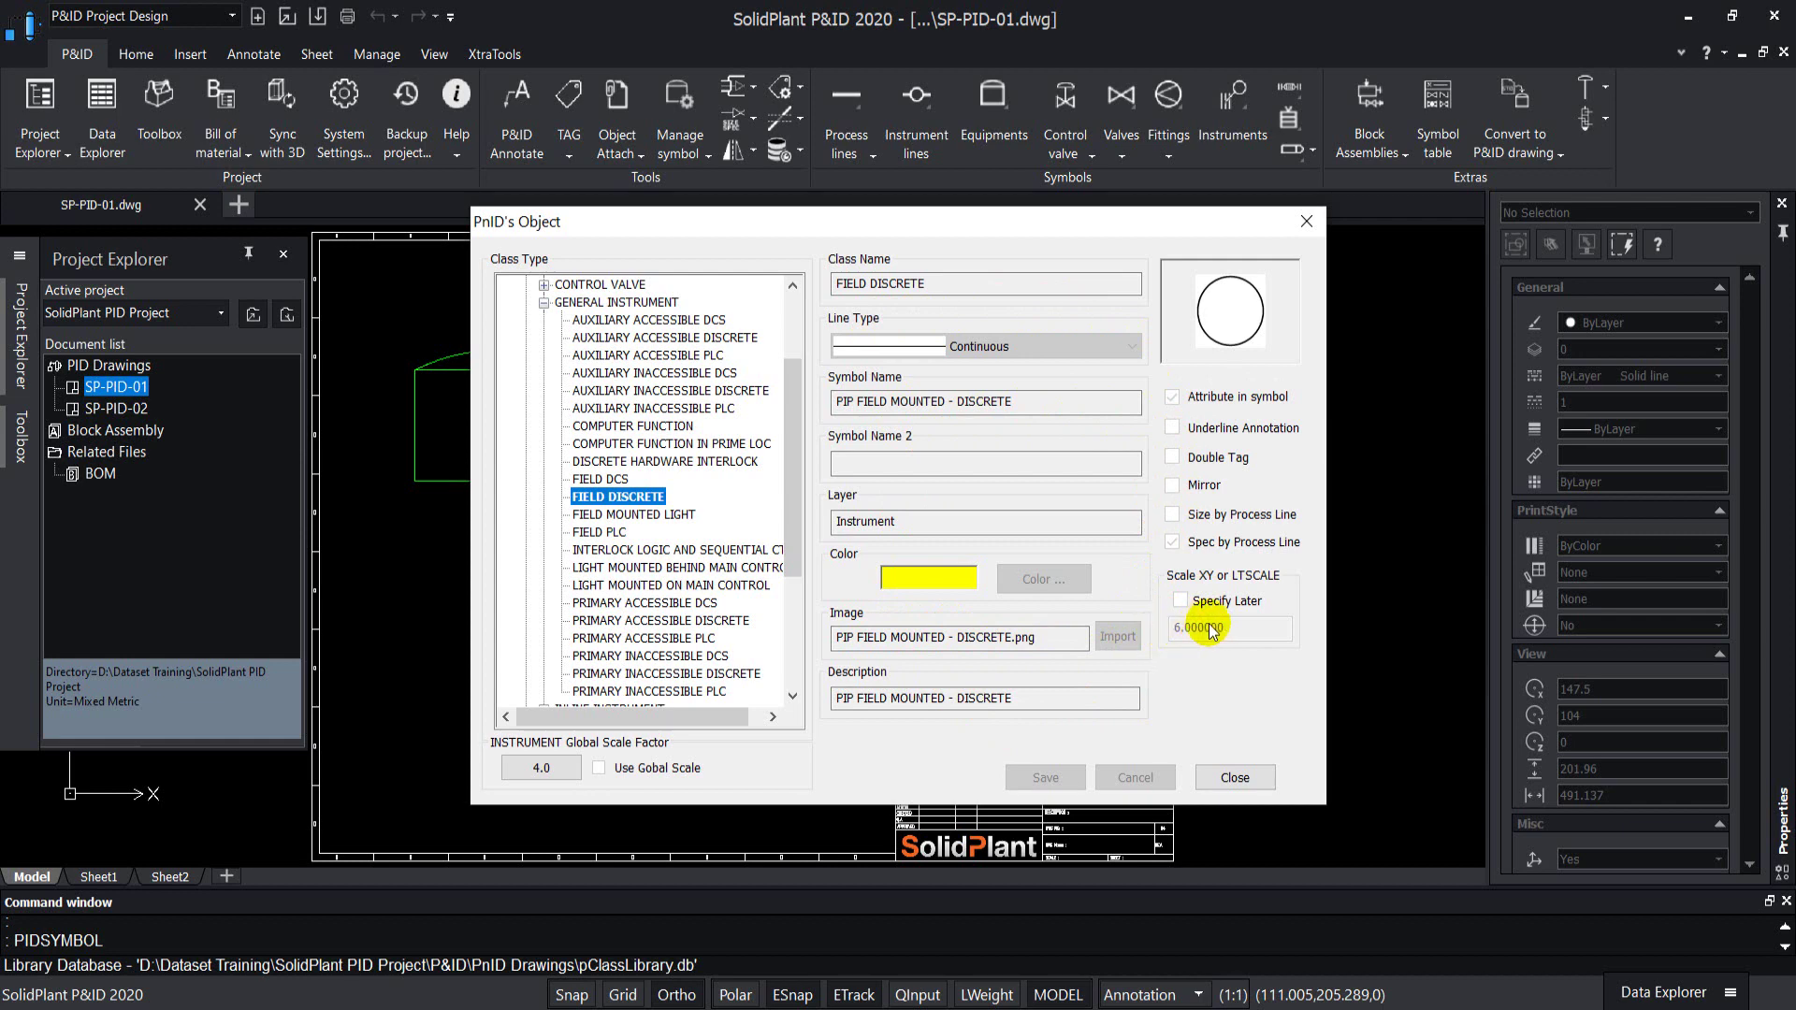
Set the FIELD DISCRETE symbol's scale to 8 and save it.
right_click(610, 500)
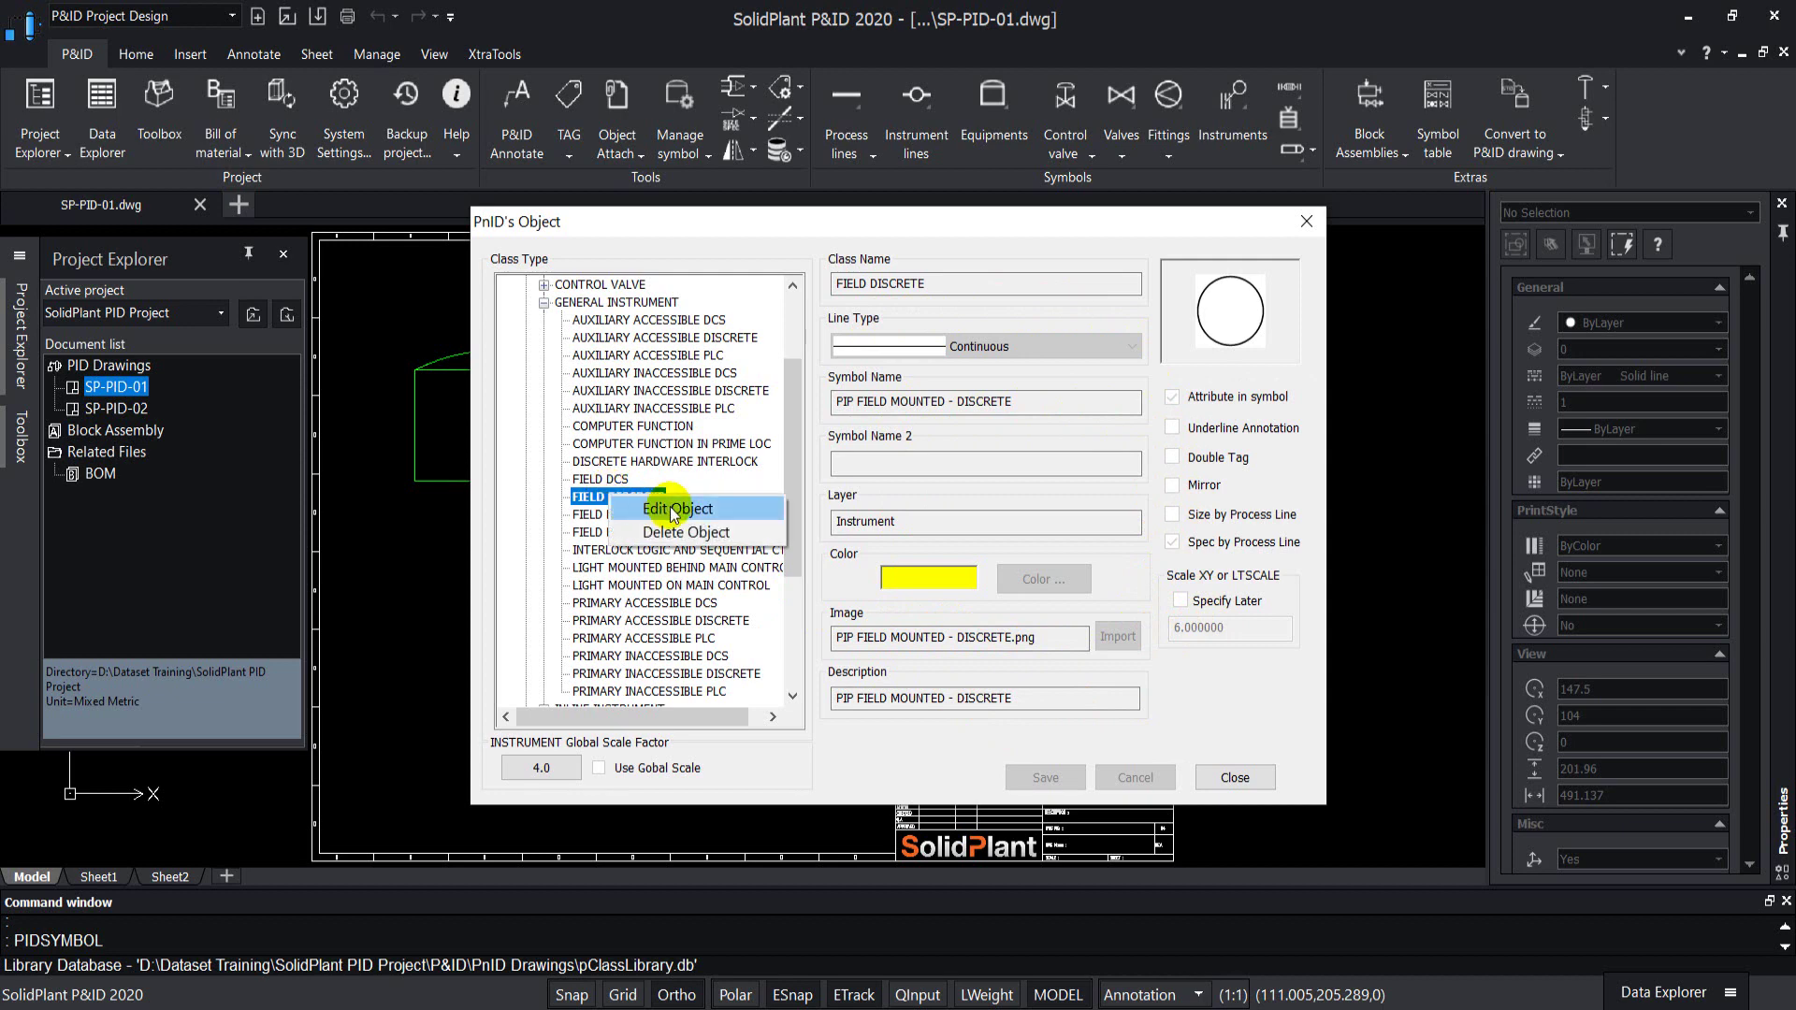
left_click(675, 510)
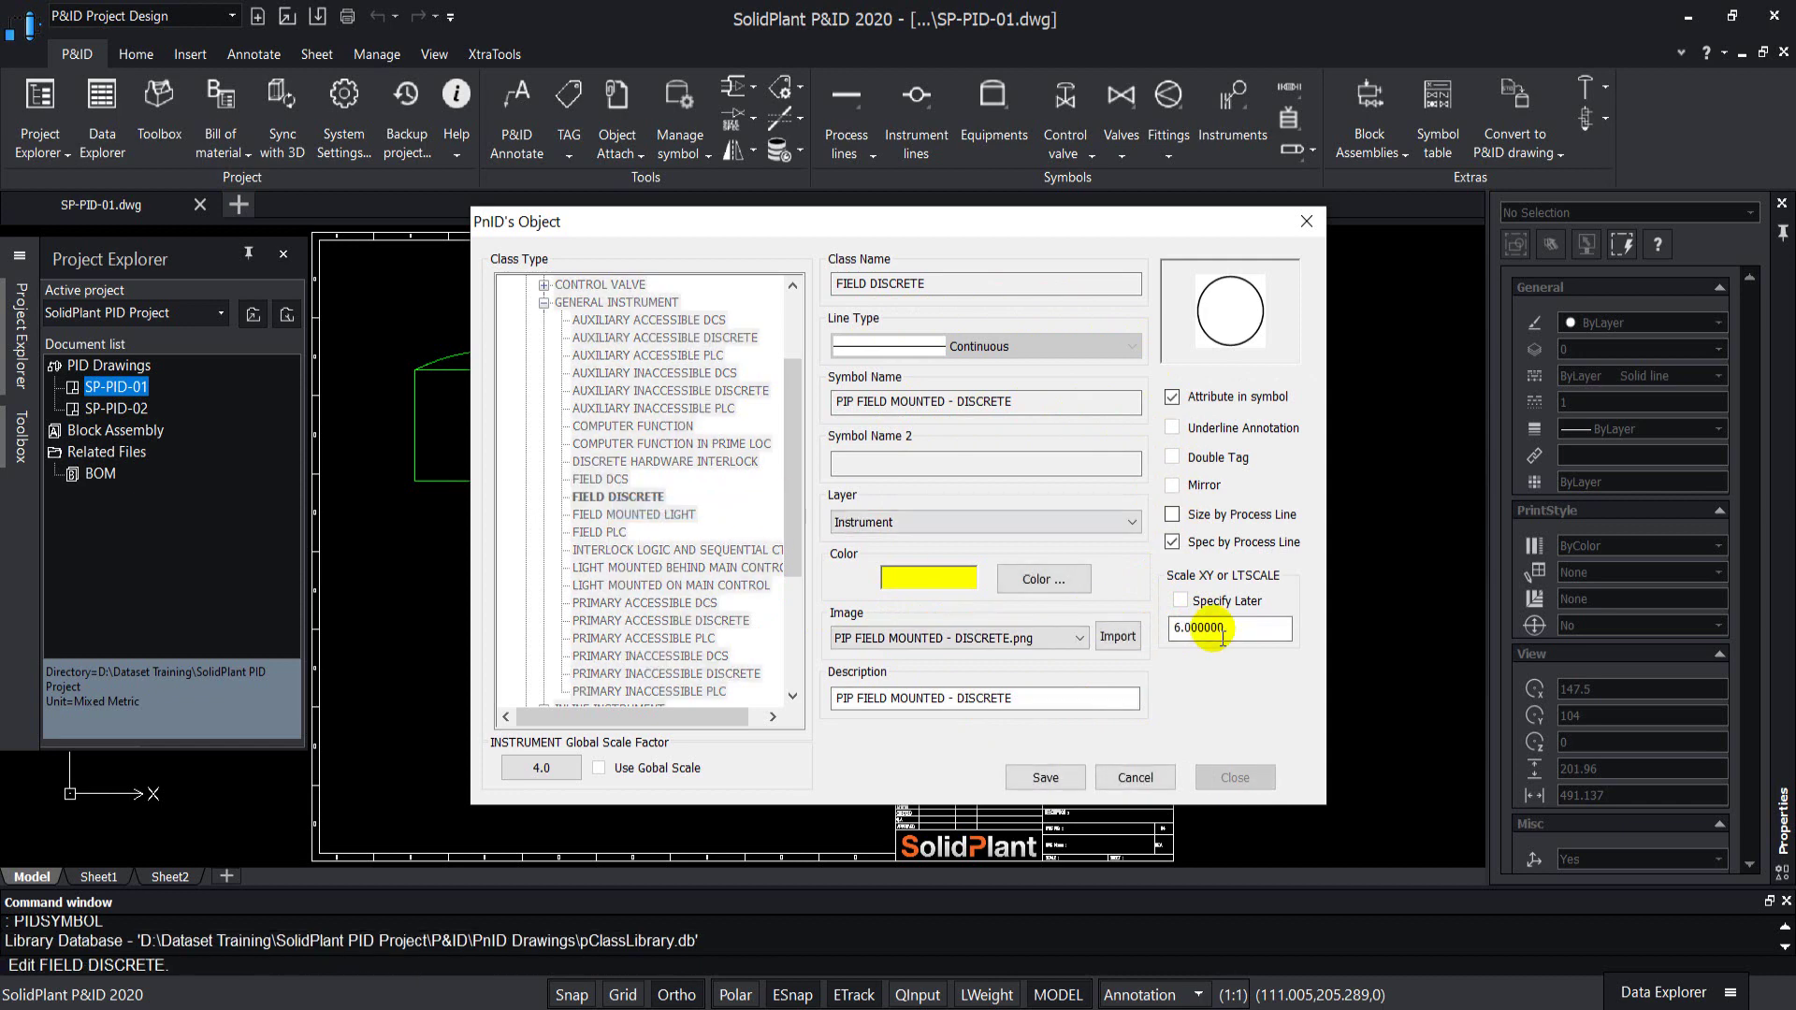
double_click(1258, 625)
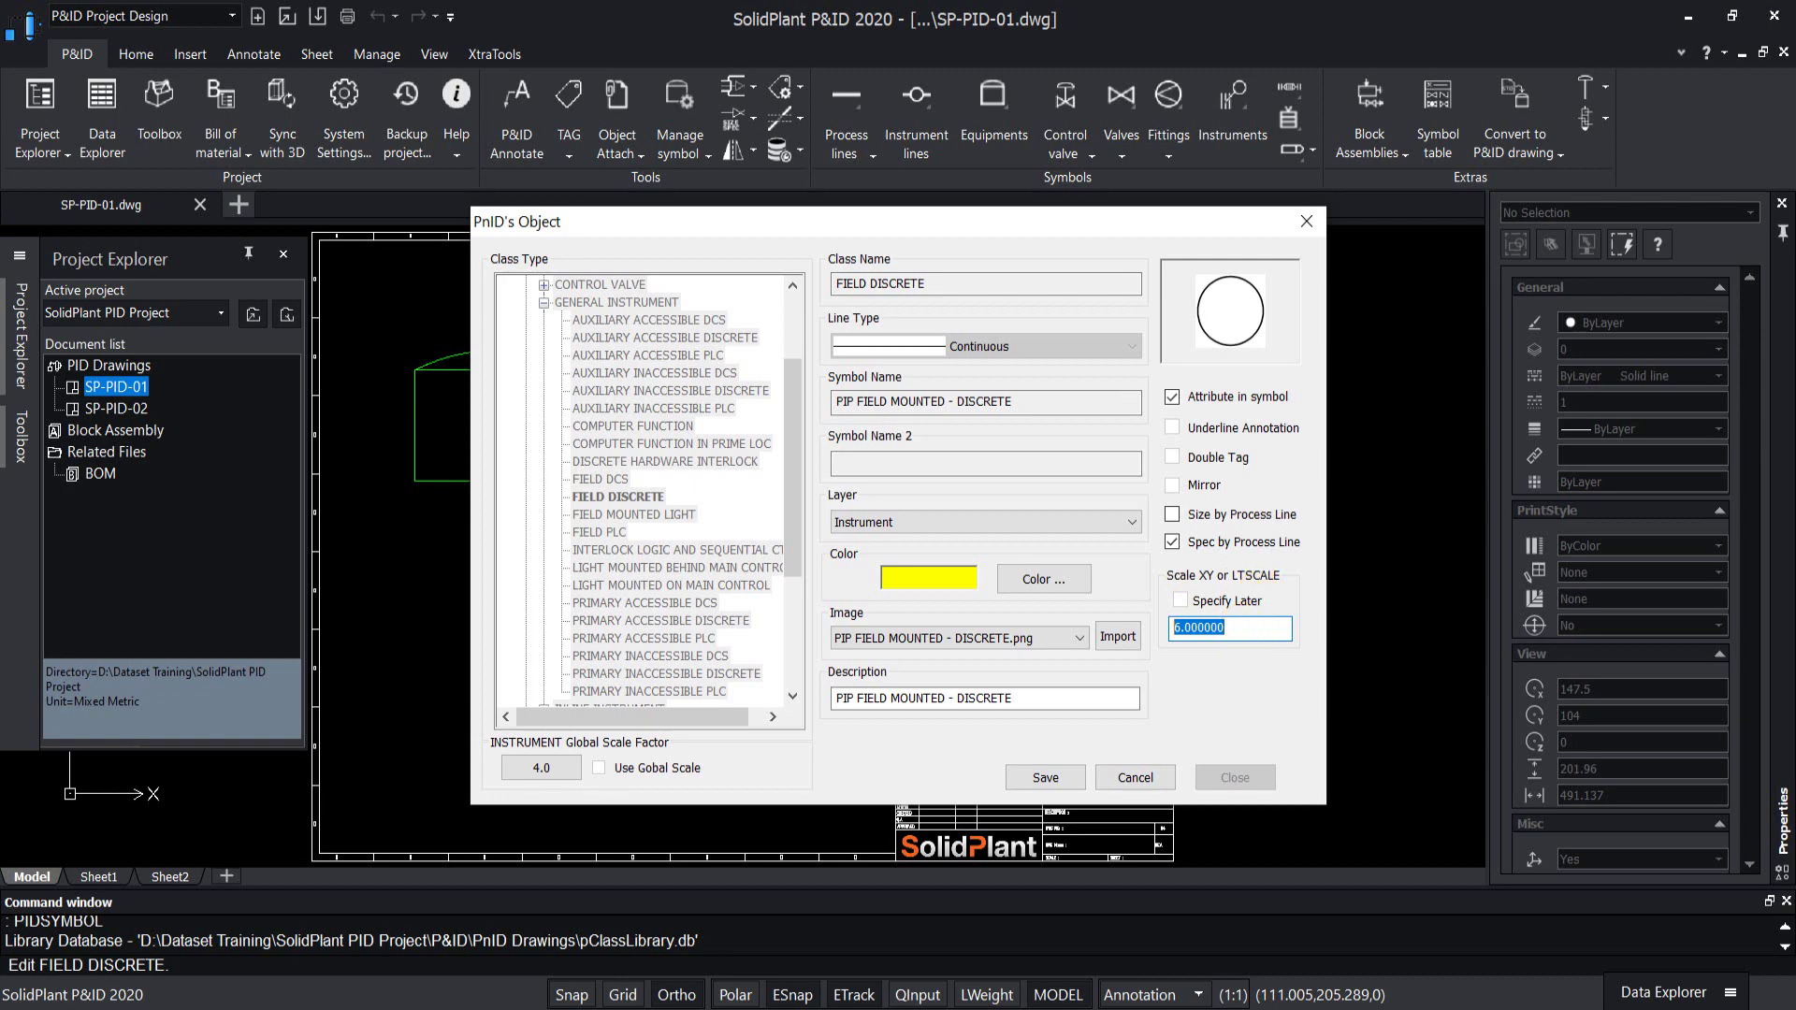
type("8")
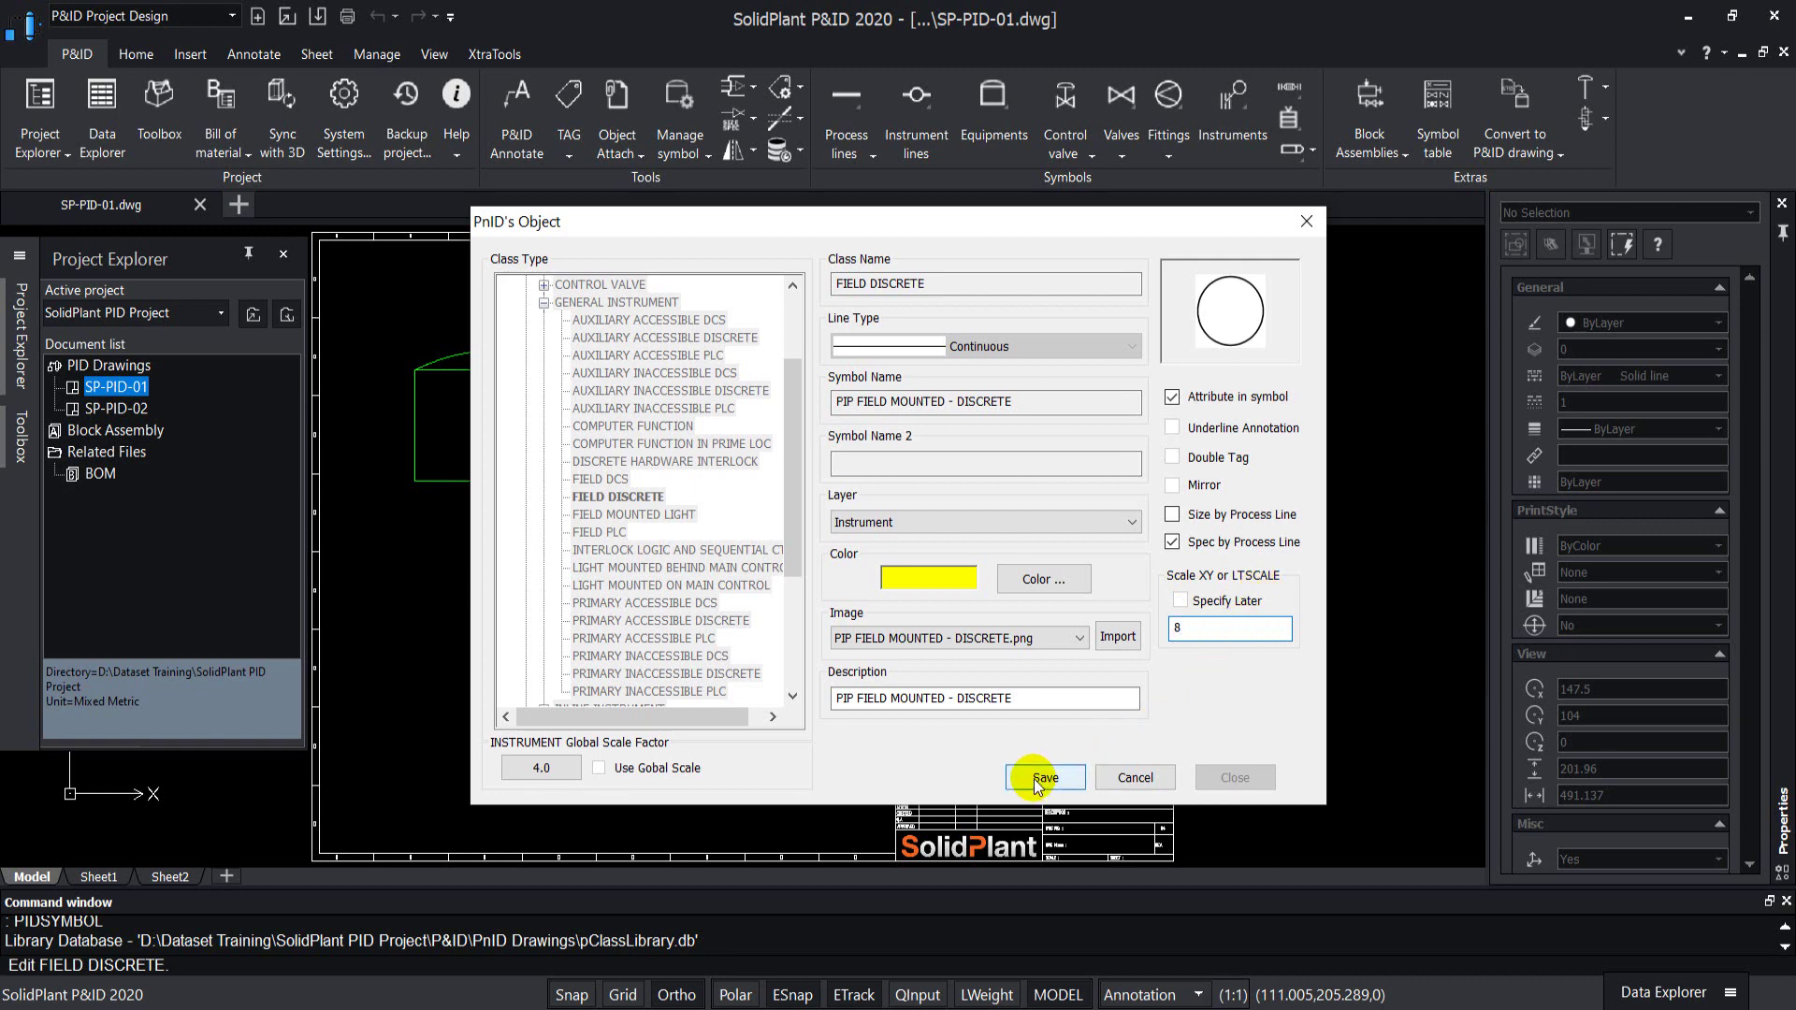
left_click(1041, 778)
Set the PRIMARY ACCESSIBLE DCS symbol's scale to 8 and save it.
left_click(734, 603)
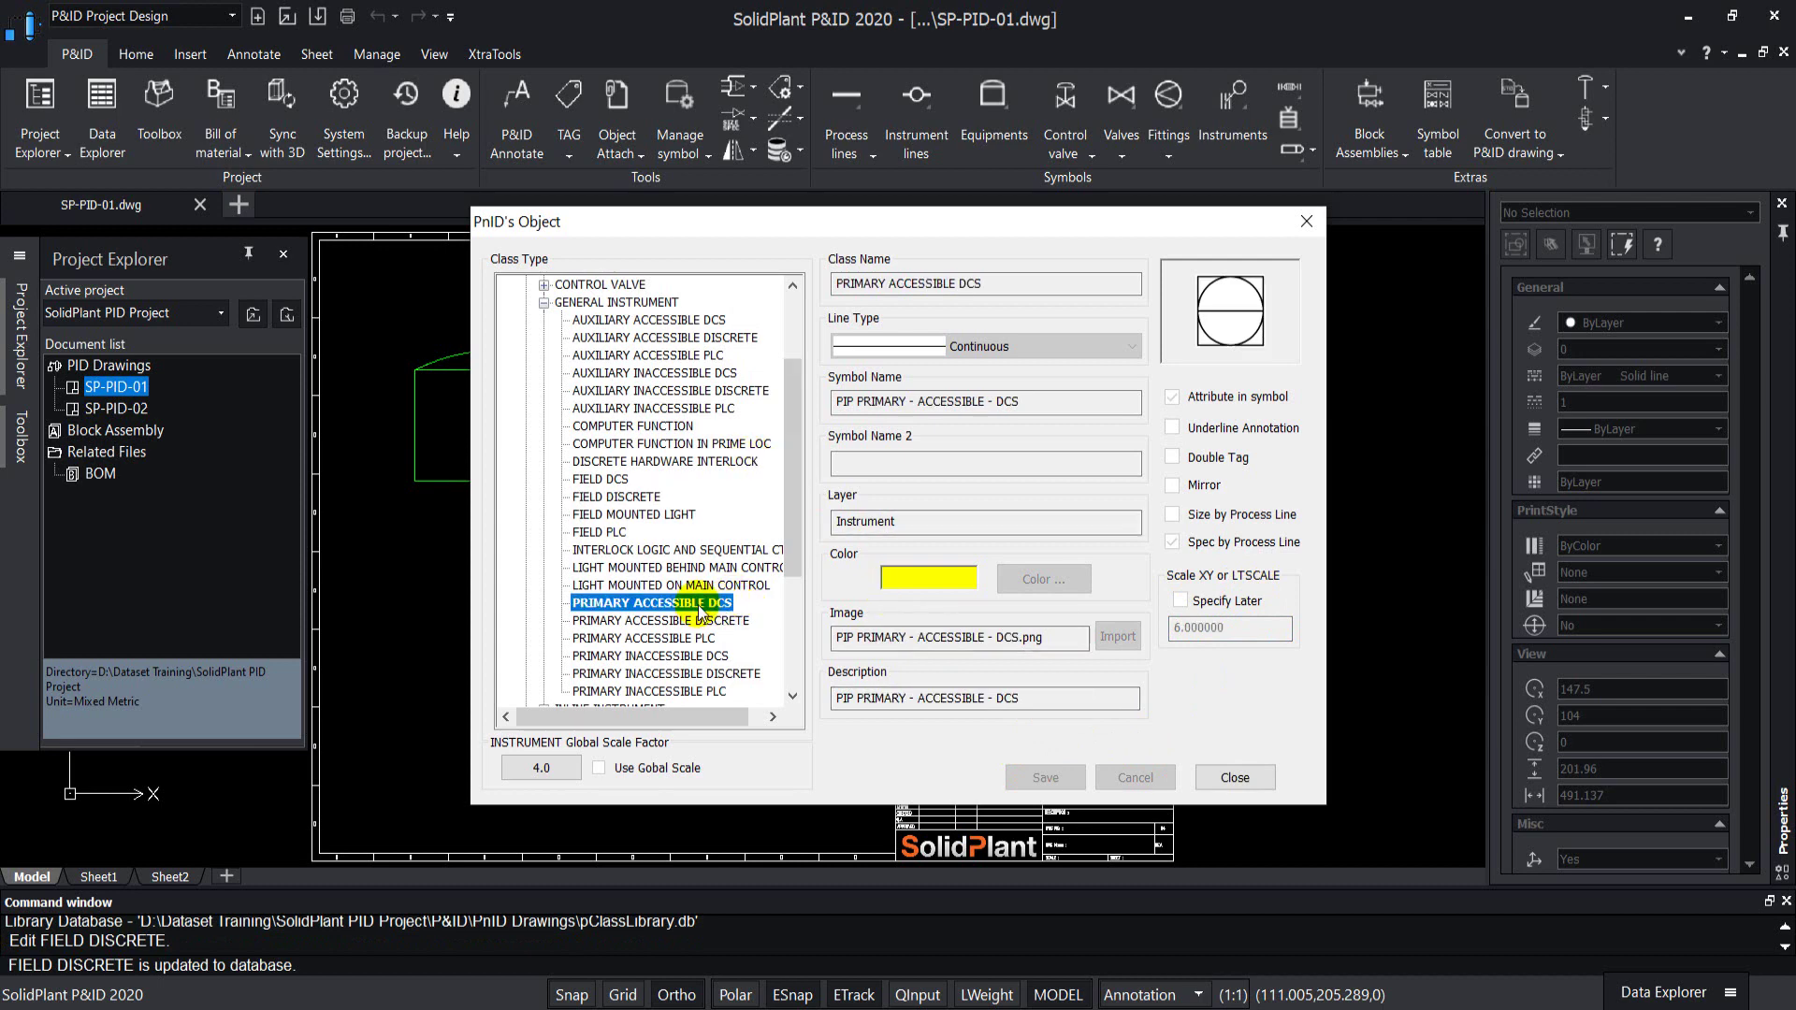
right_click(704, 613)
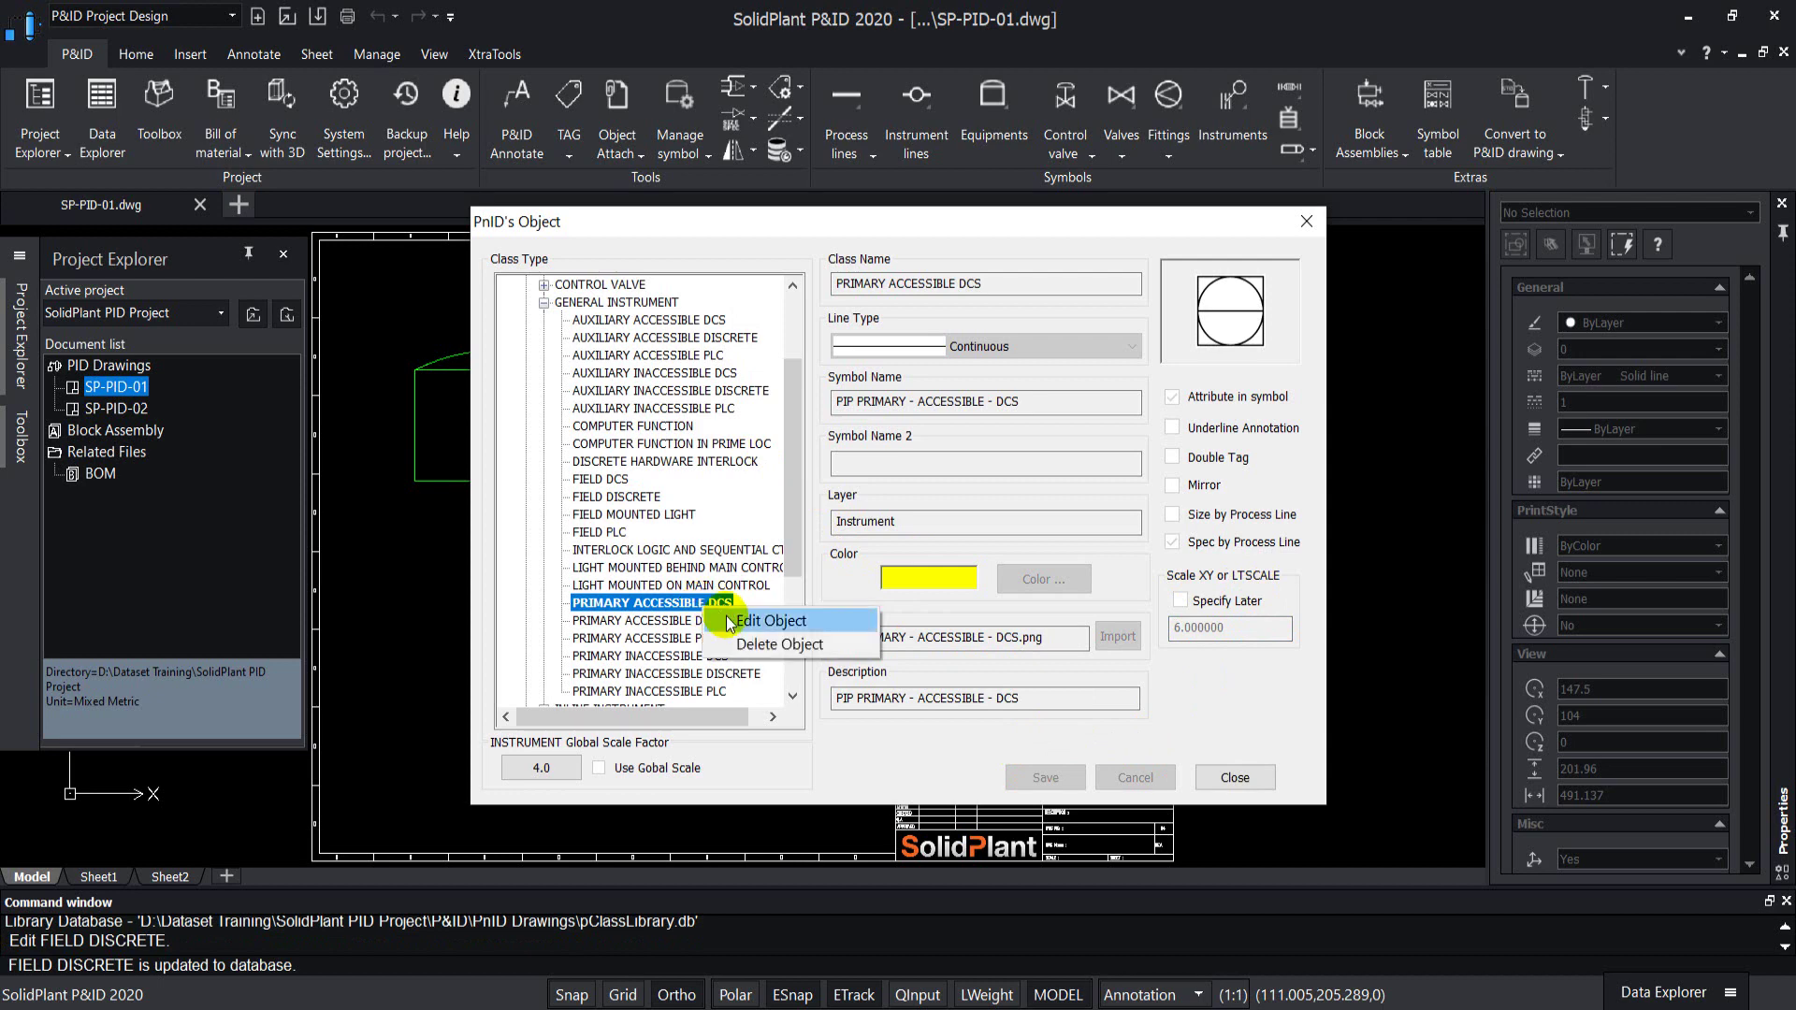
left_click(761, 623)
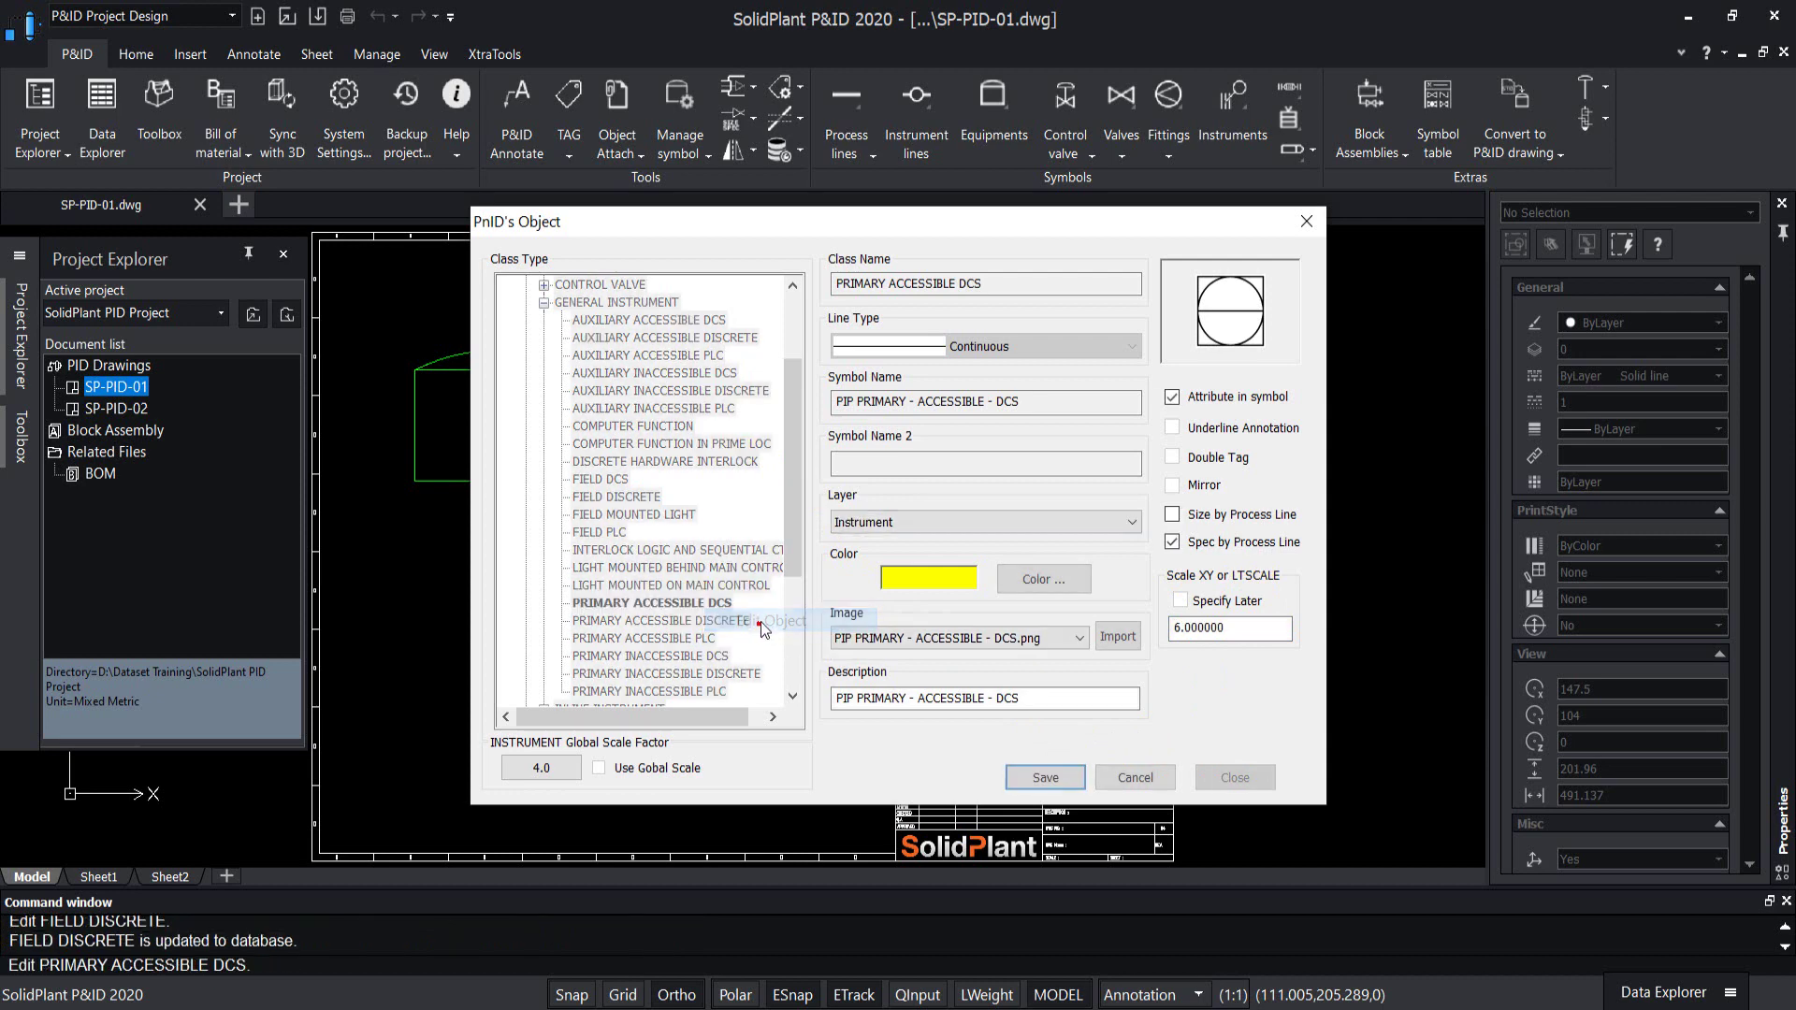
double_click(1216, 627)
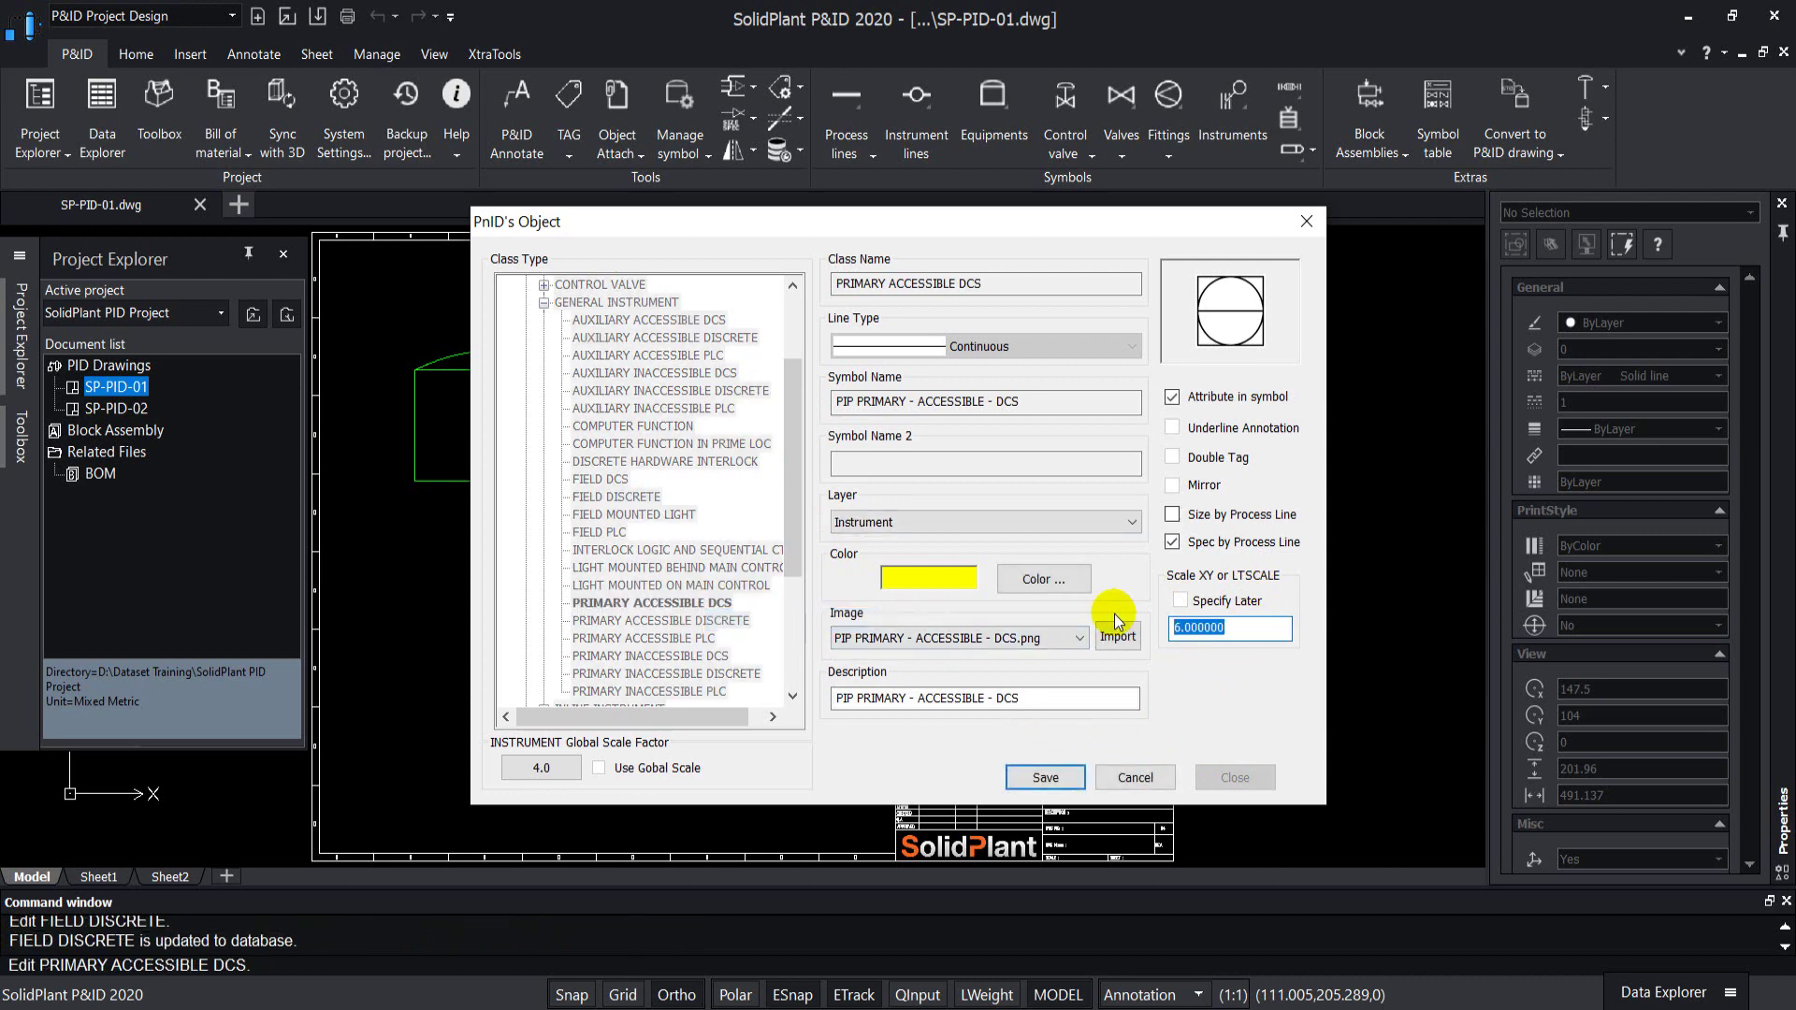
type("8")
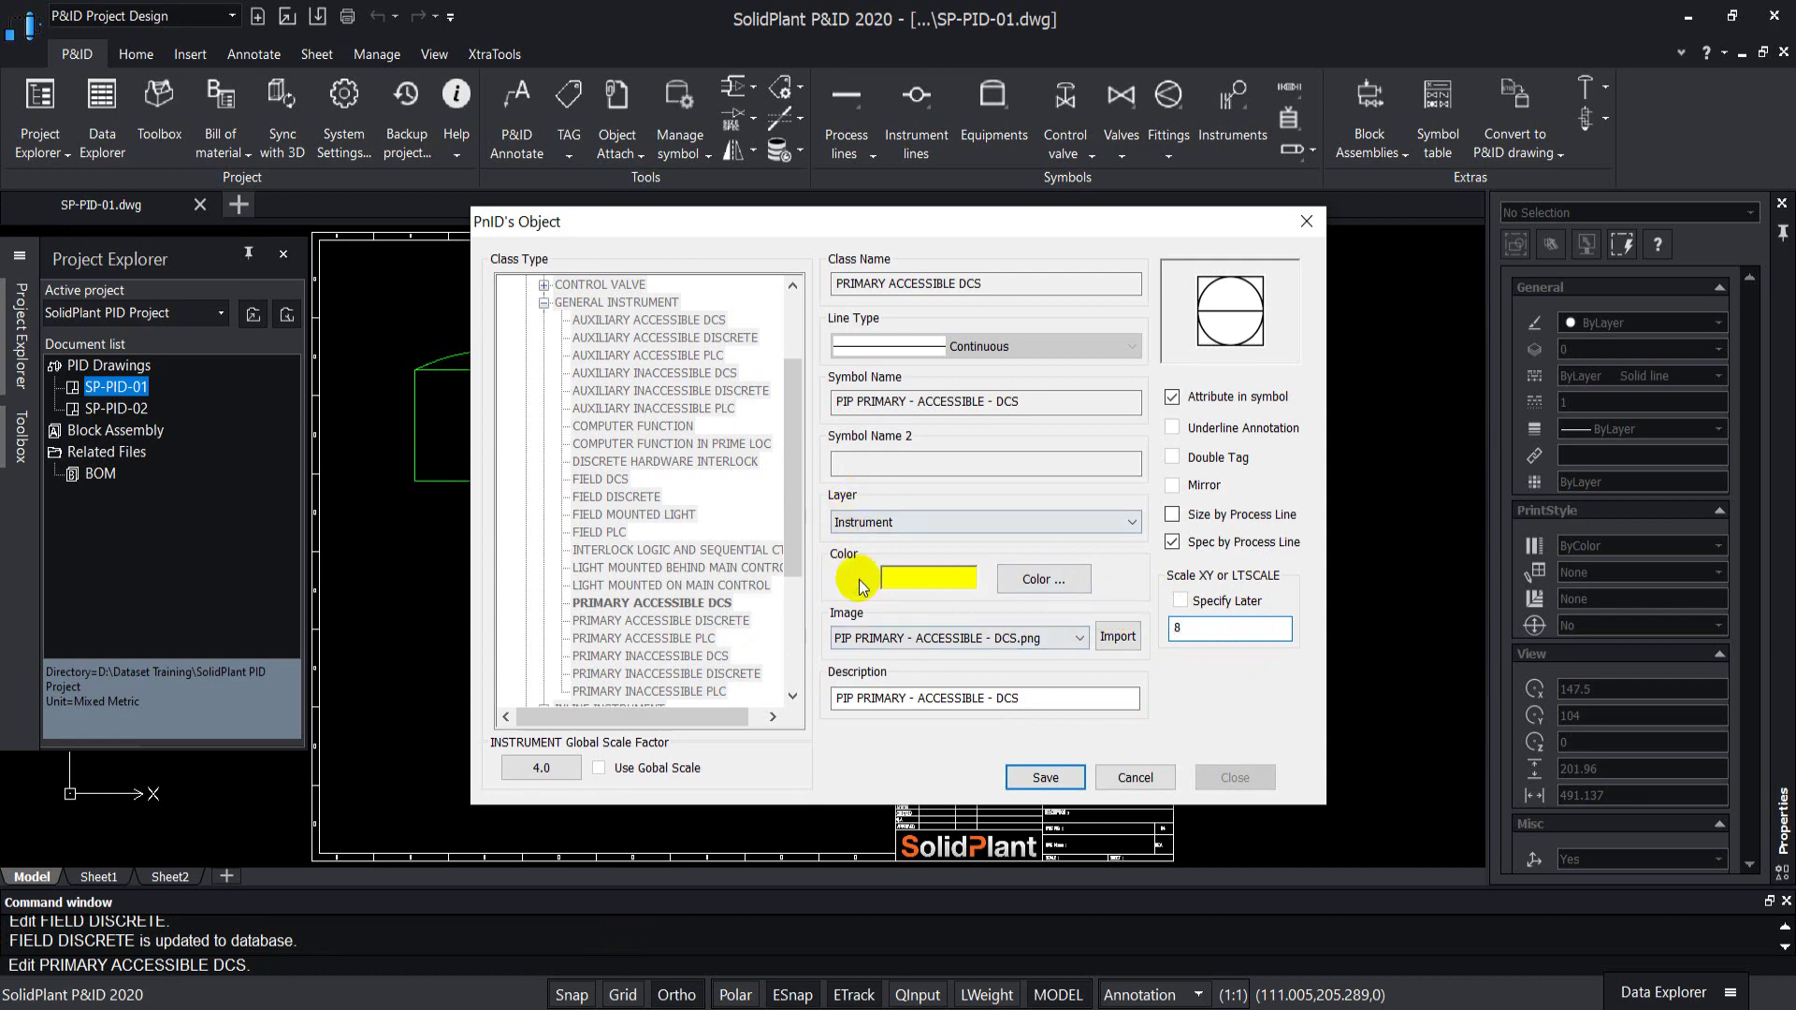
left_click(1048, 778)
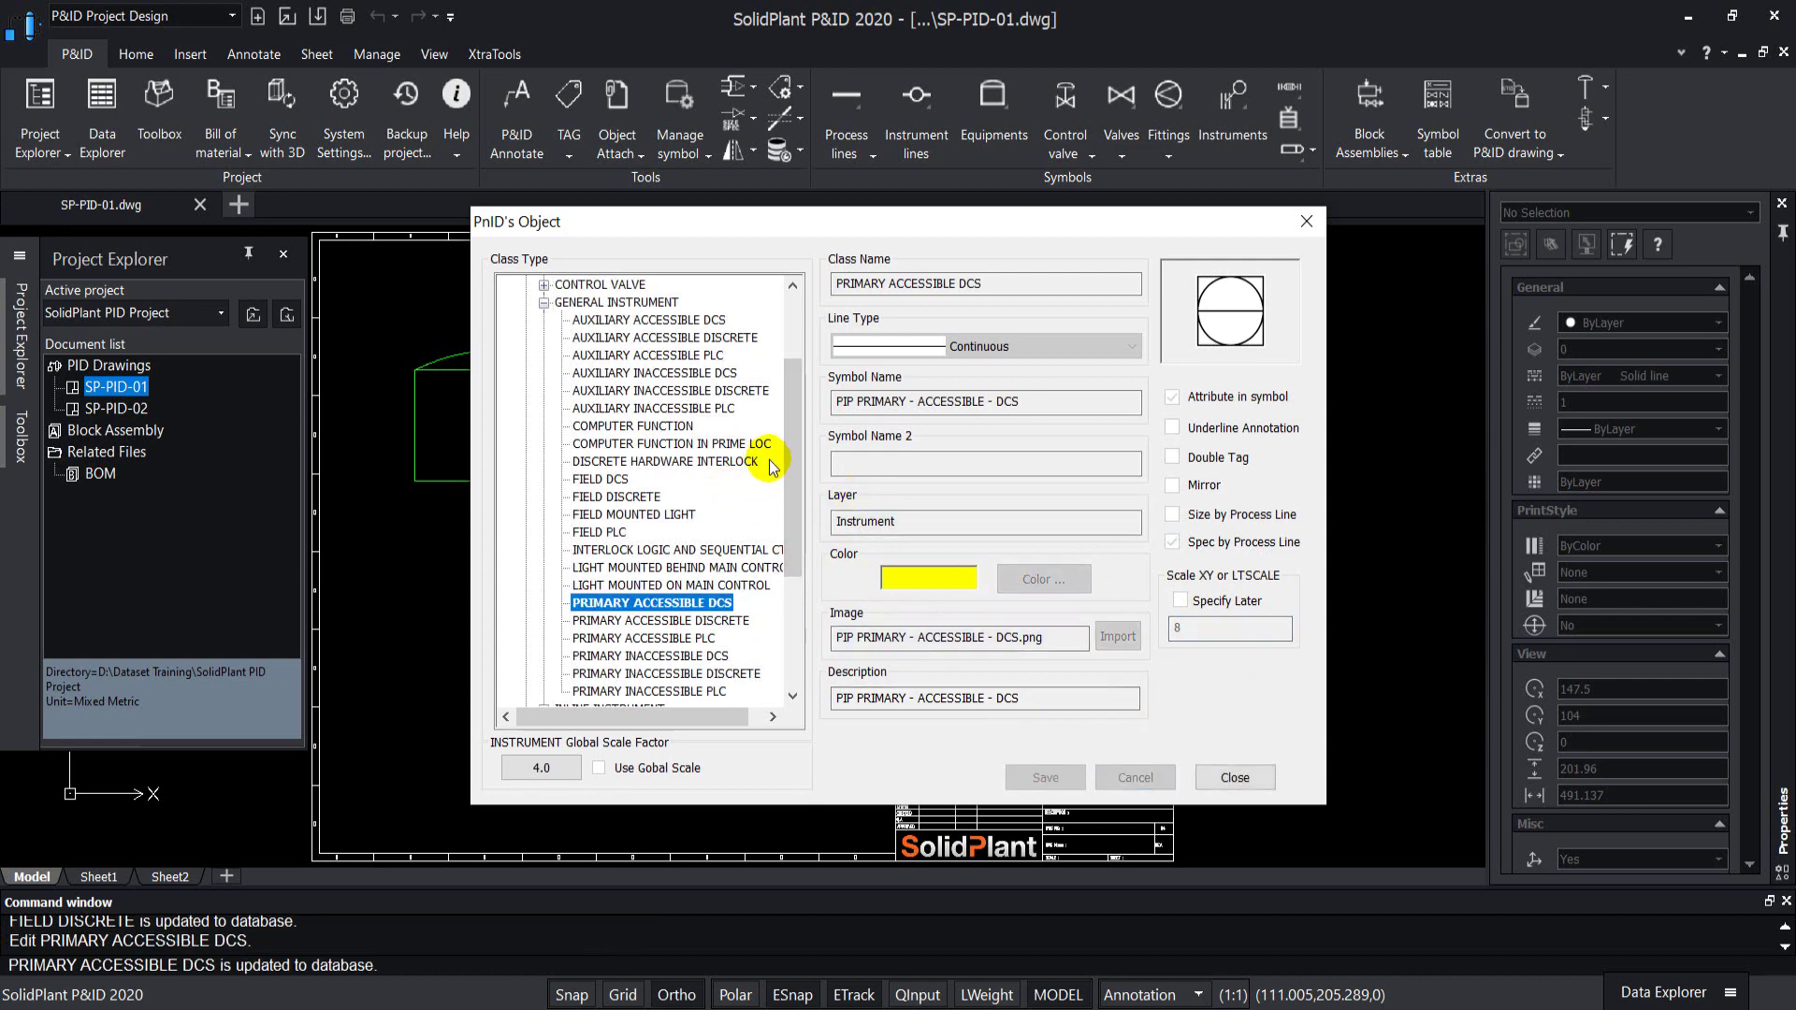
Under INSTRUMENTLINE, change the ELECTRIC SIGNAL line's scale to 0.3 and save it.
scroll(796, 457, "up", 3)
double_click(599, 426)
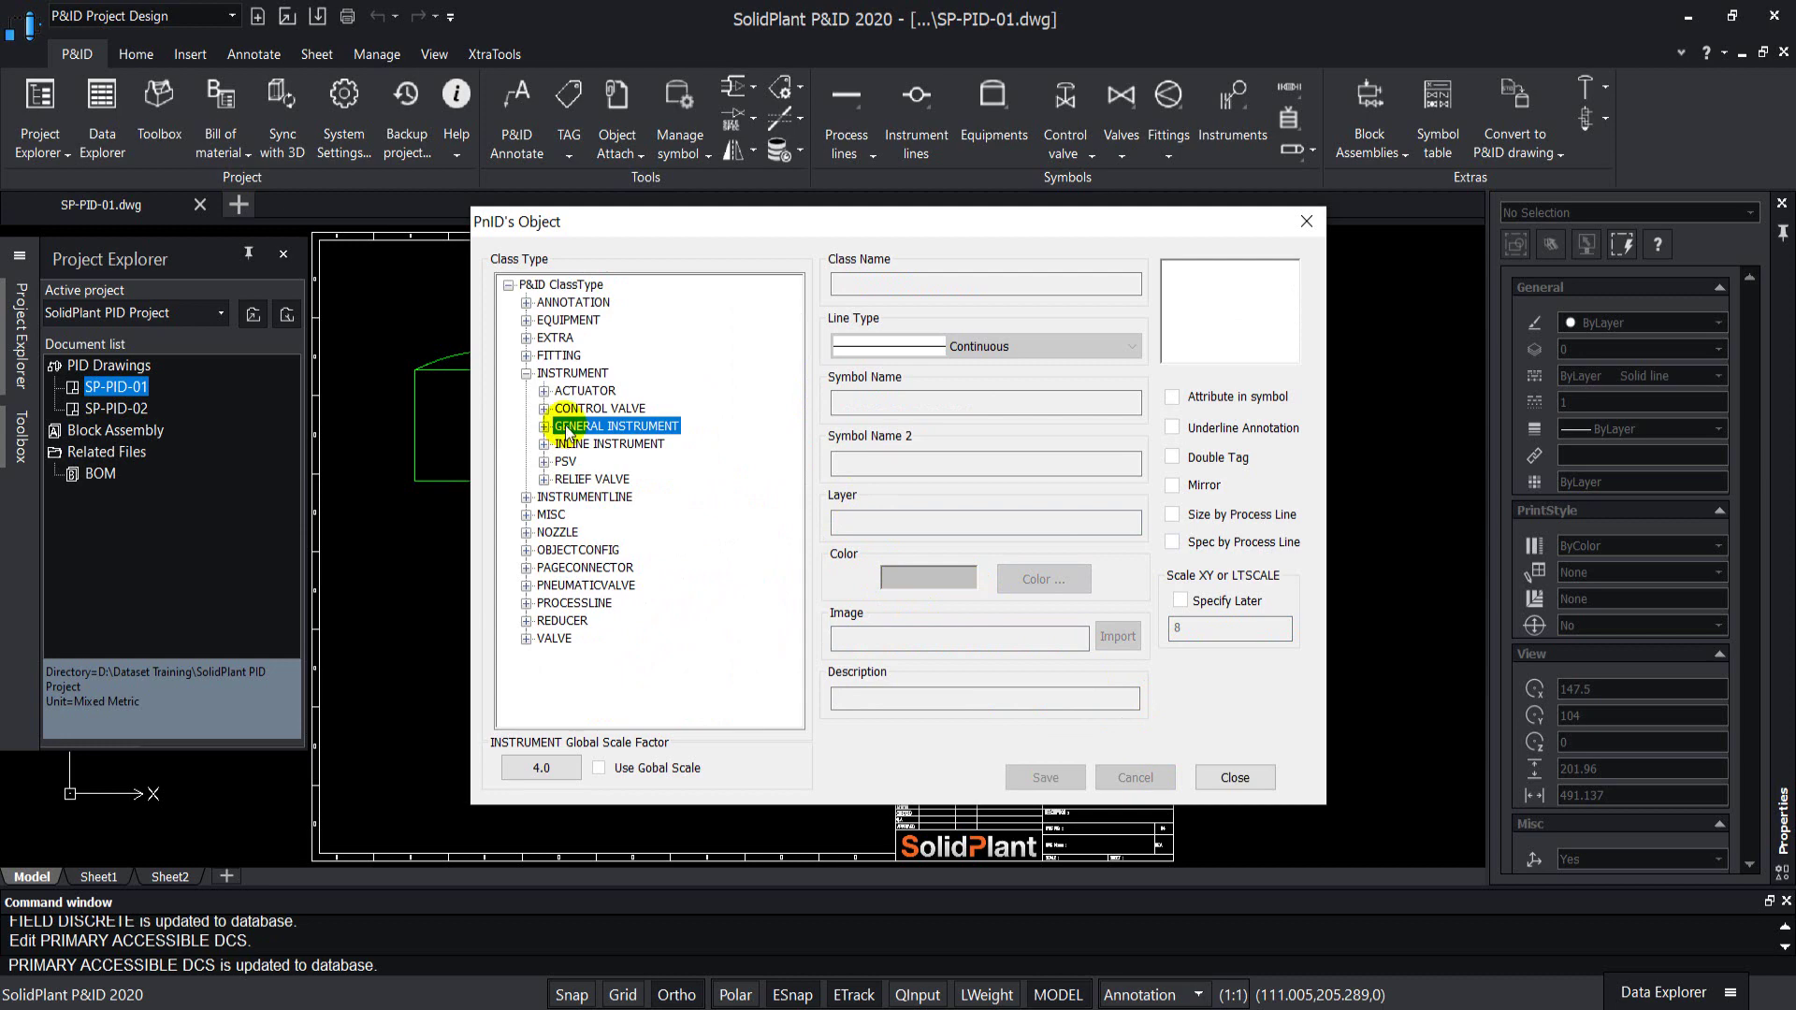
left_click(579, 497)
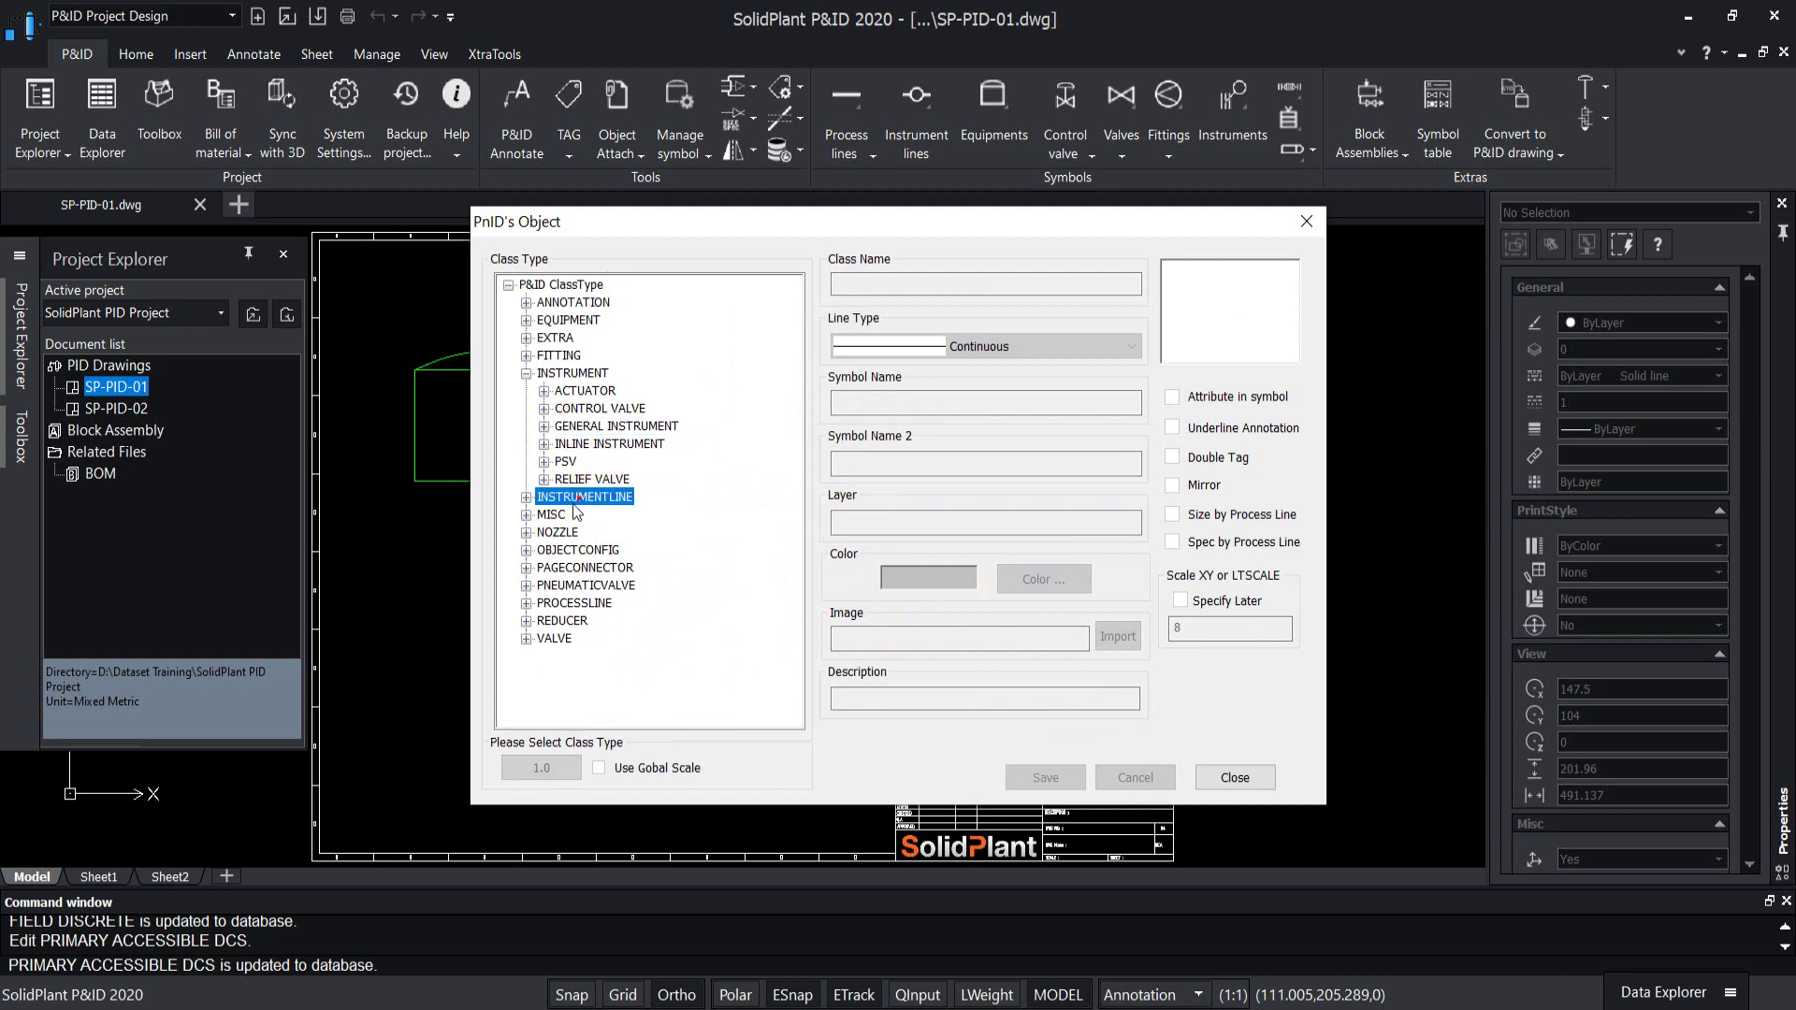
left_click(524, 497)
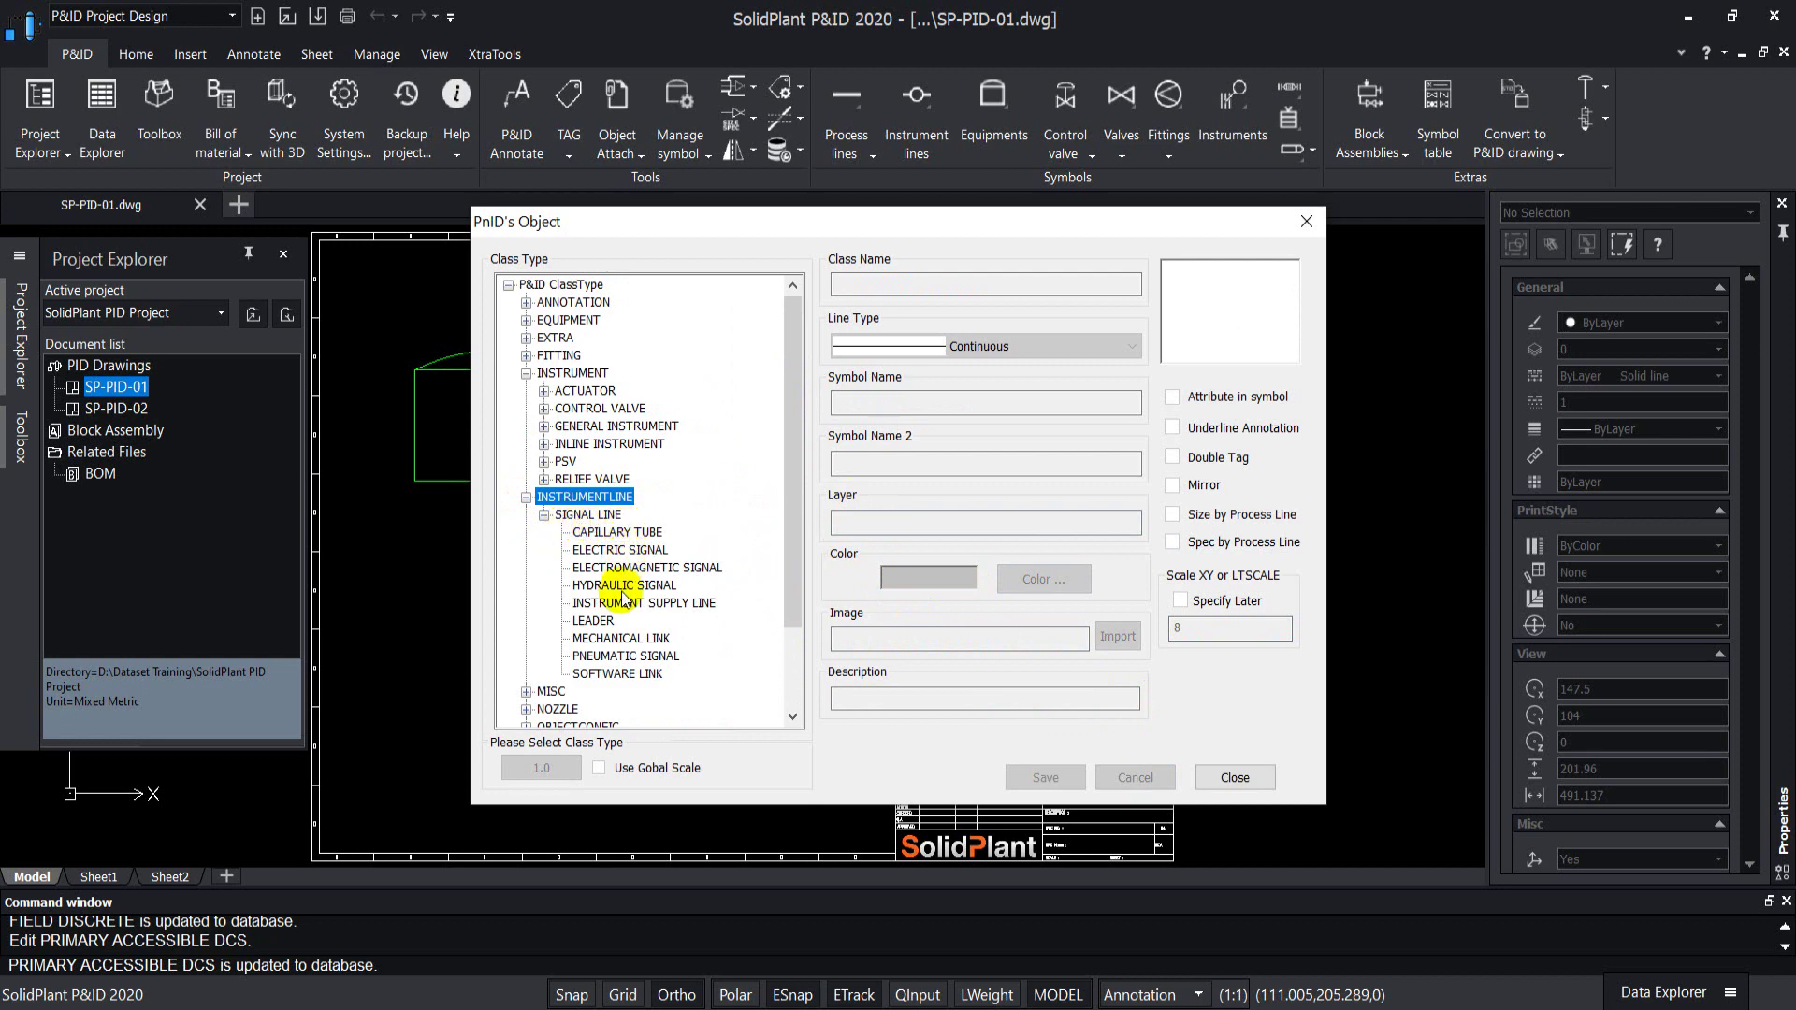
left_click(623, 550)
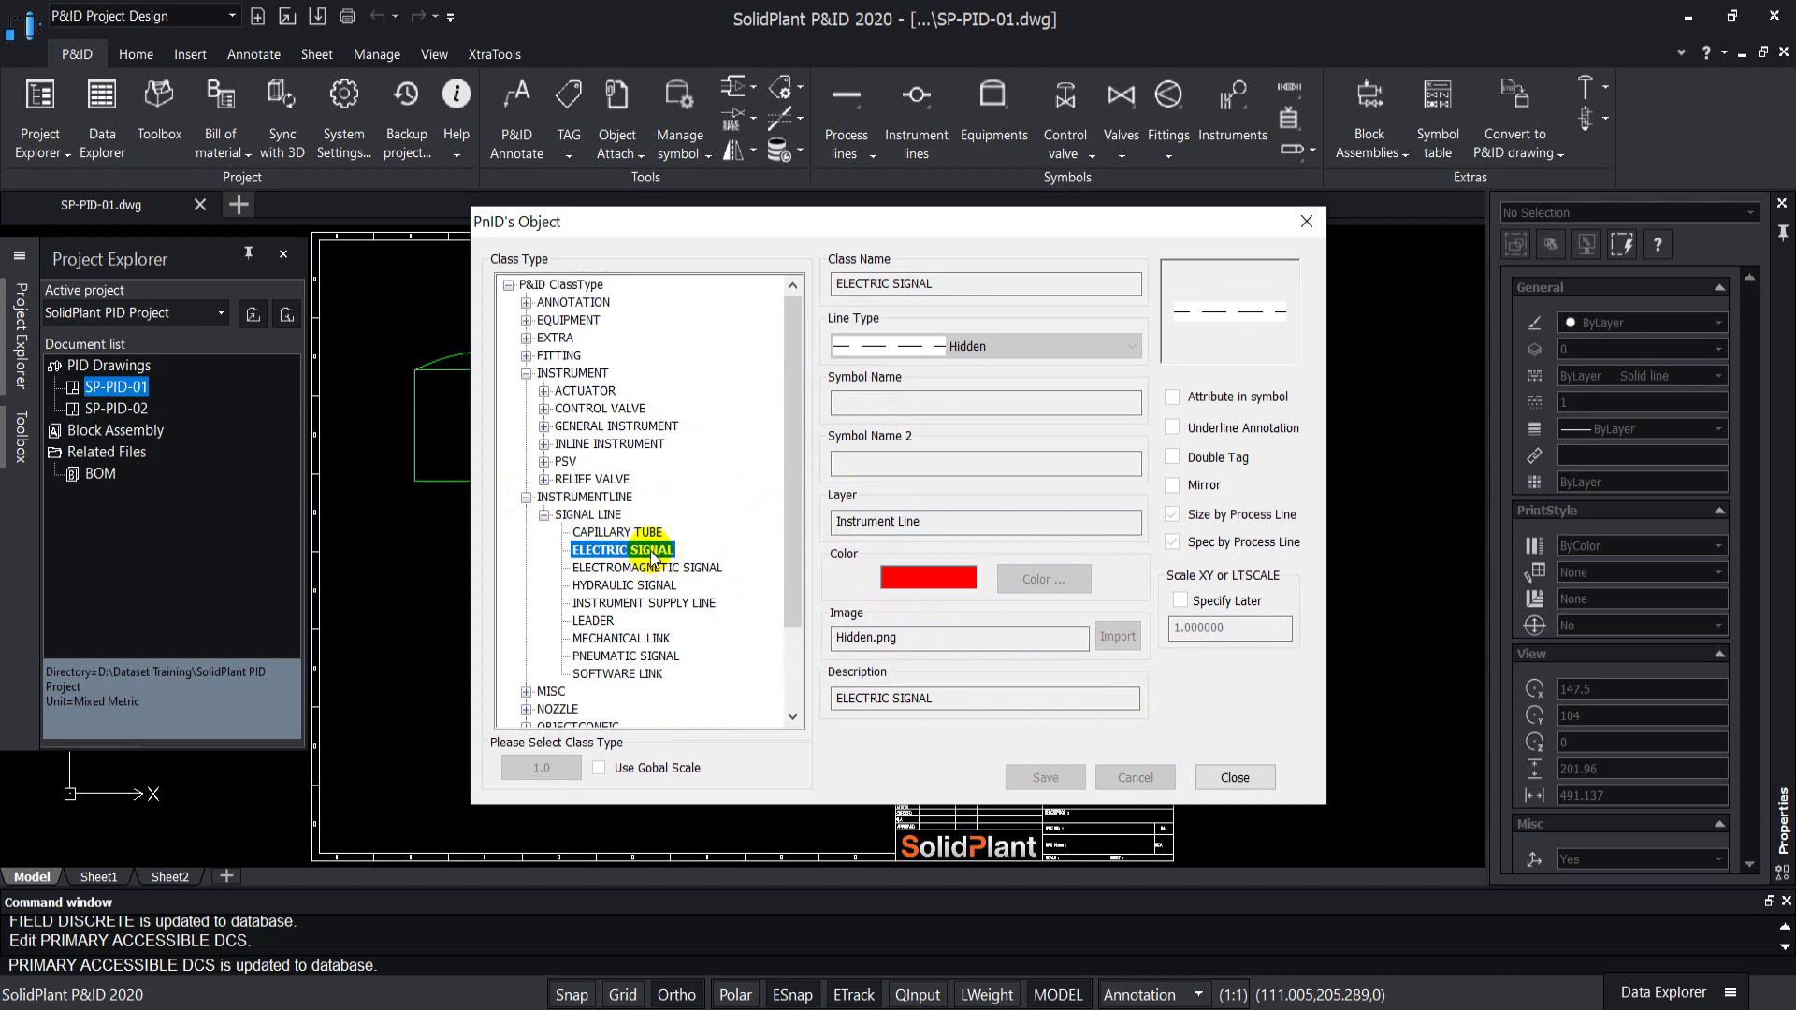
right_click(652, 558)
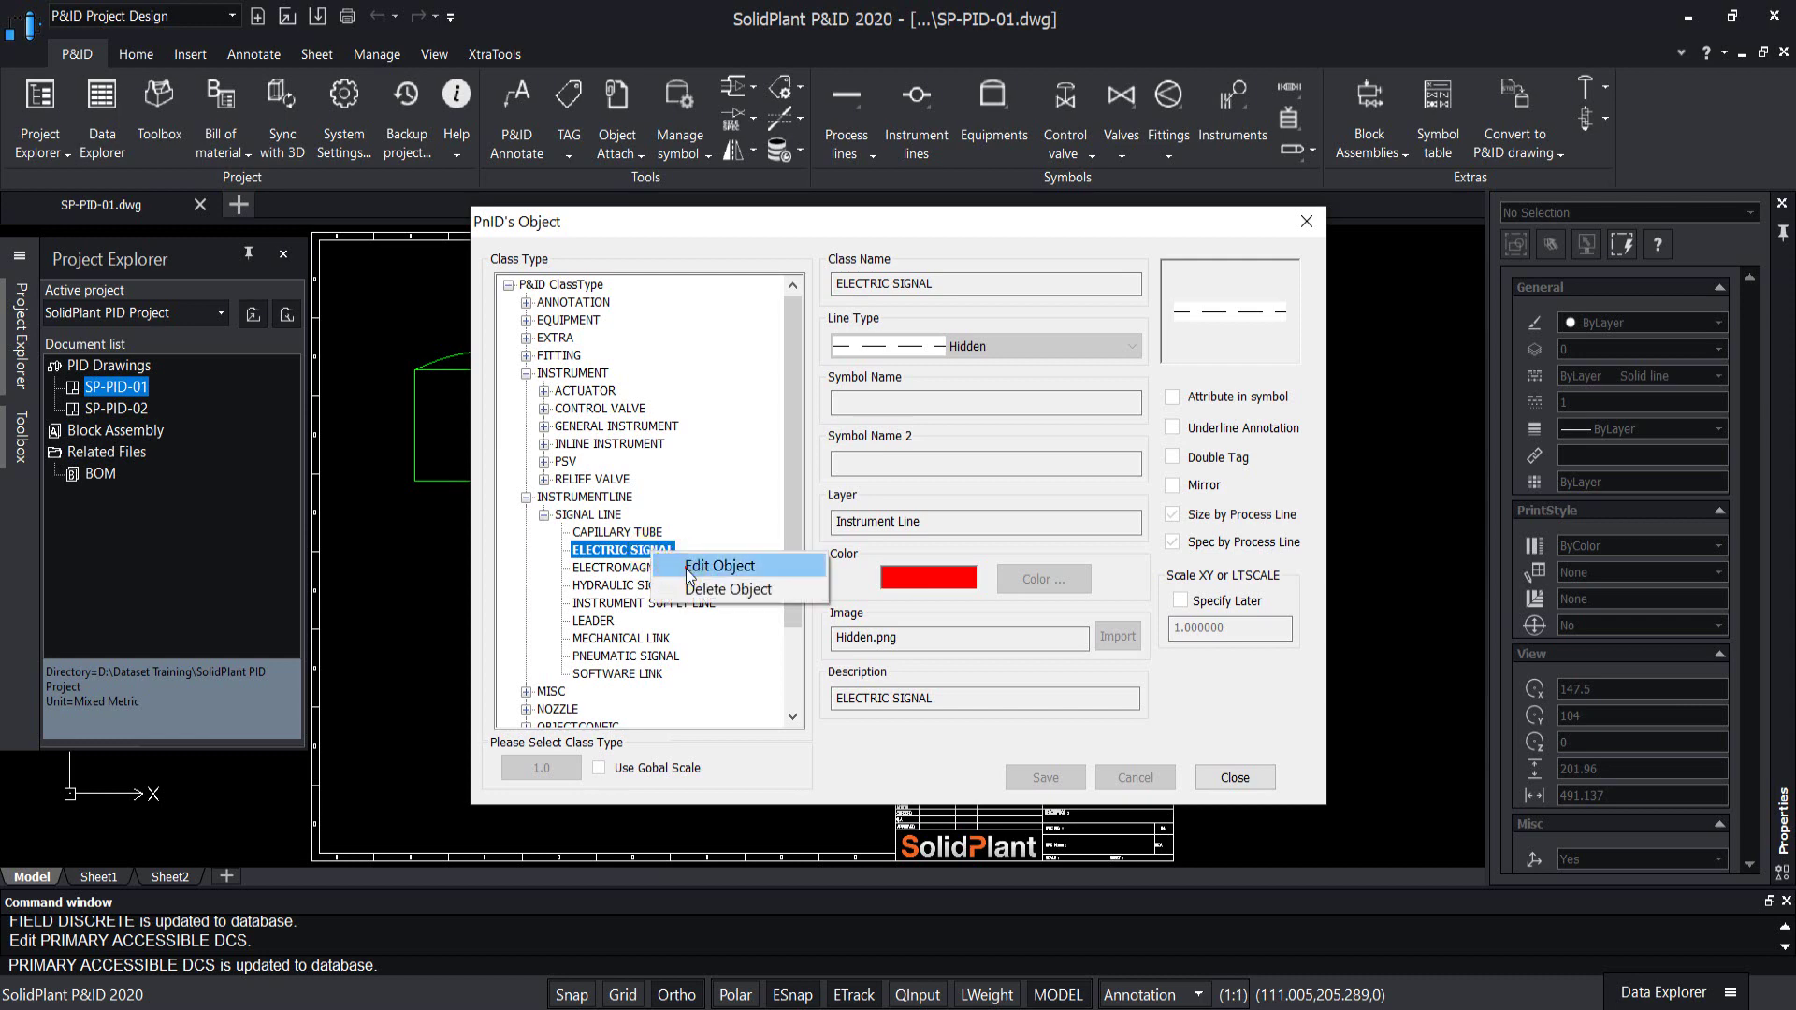
left_click(689, 568)
double_click(1216, 628)
type("0")
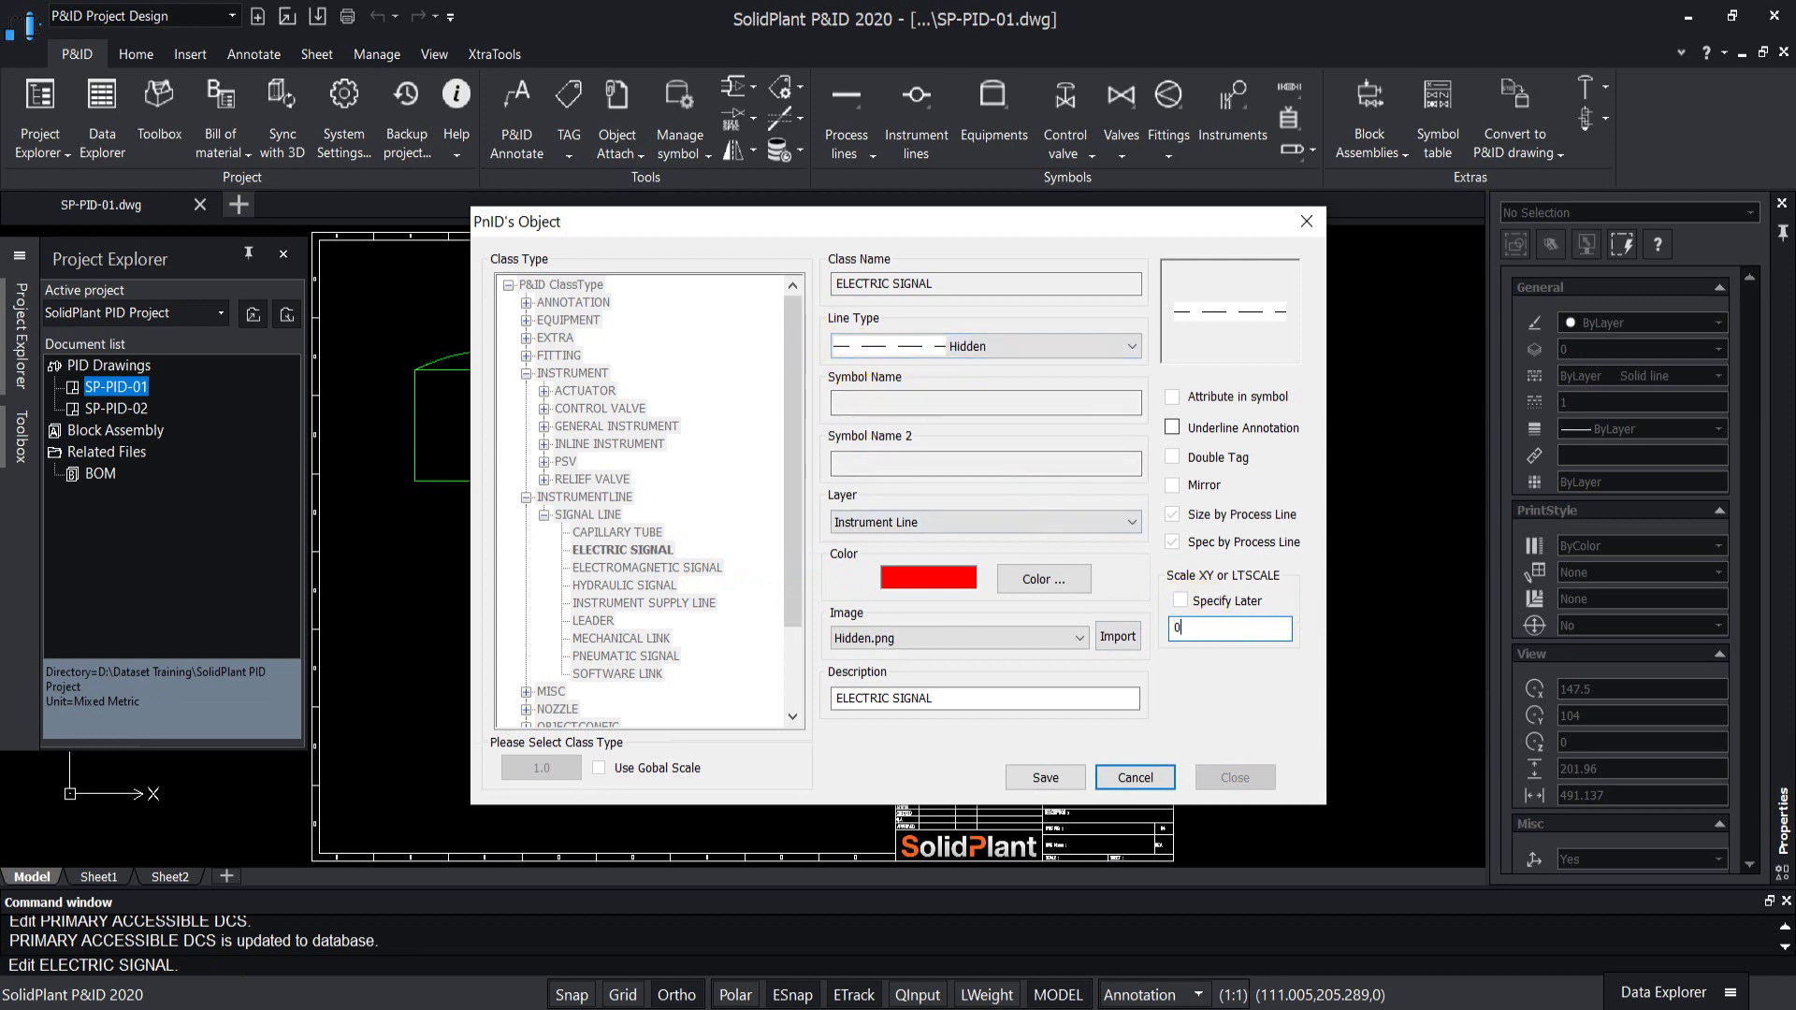
type(".3")
left_click(1045, 777)
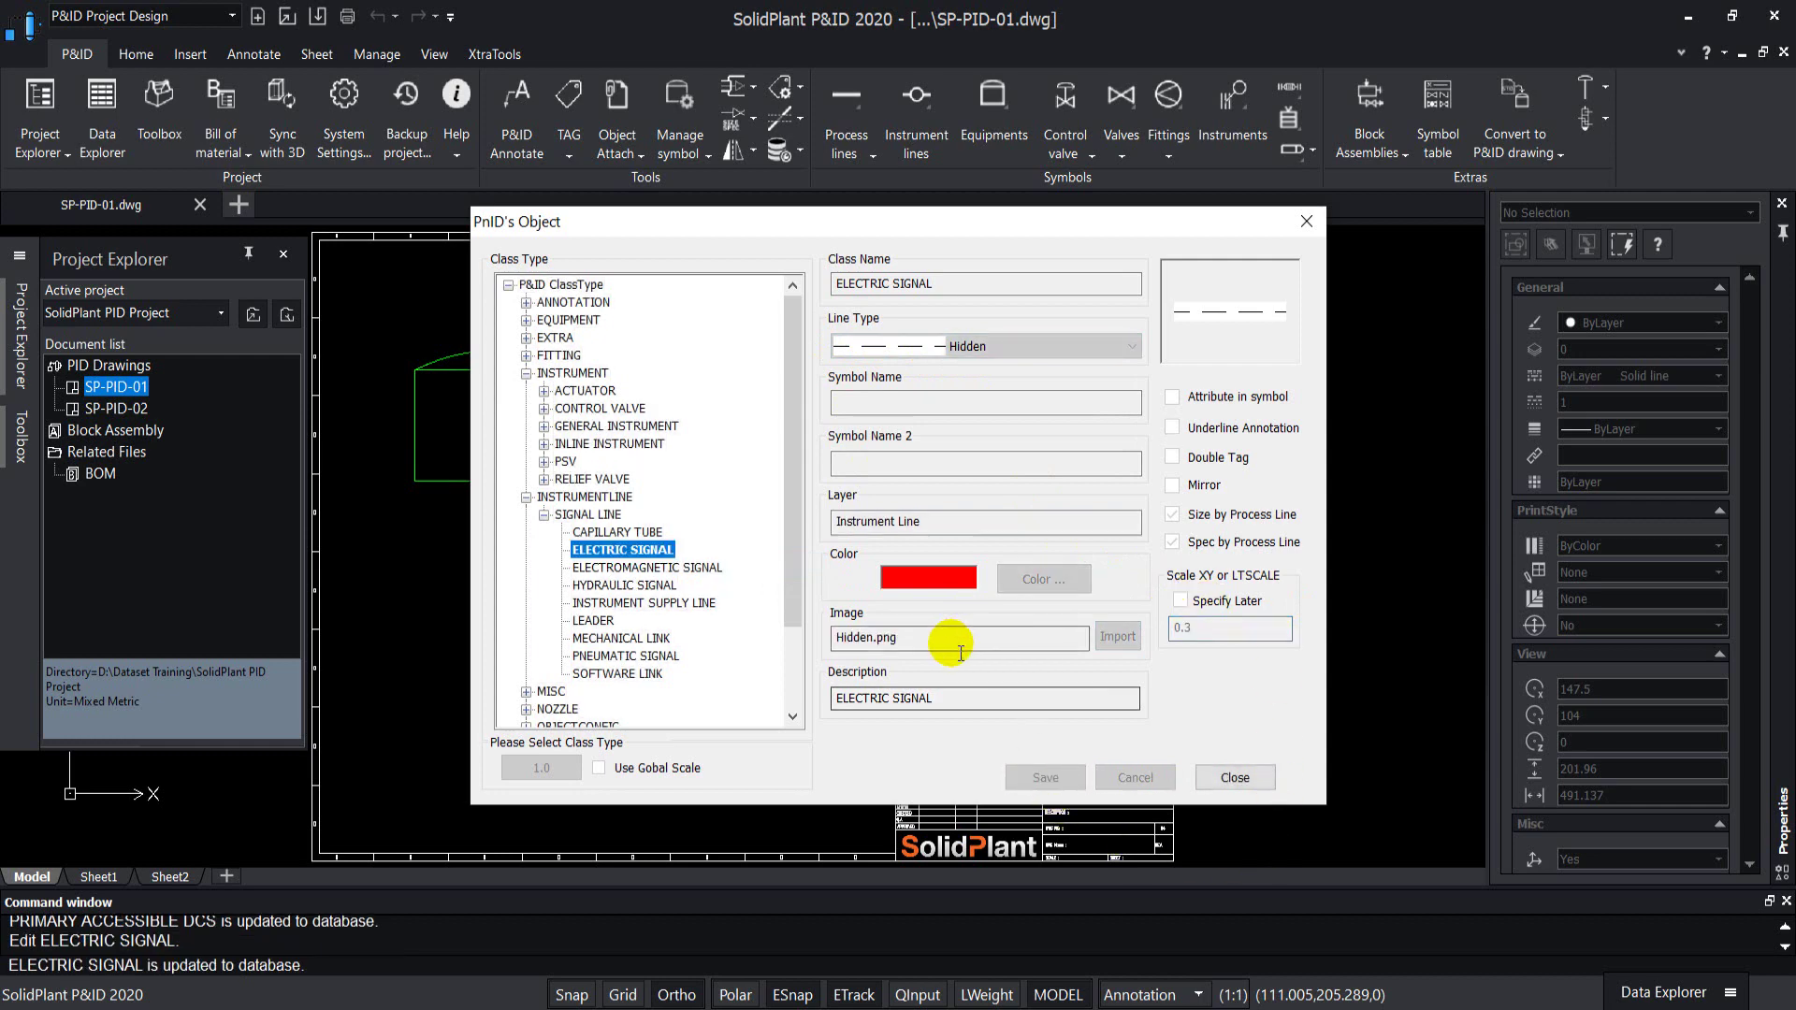
Give the PNEUMATIC SIGNAL line colour Cyan and scale 0.3 (from 1.0), then save.
left_click(633, 657)
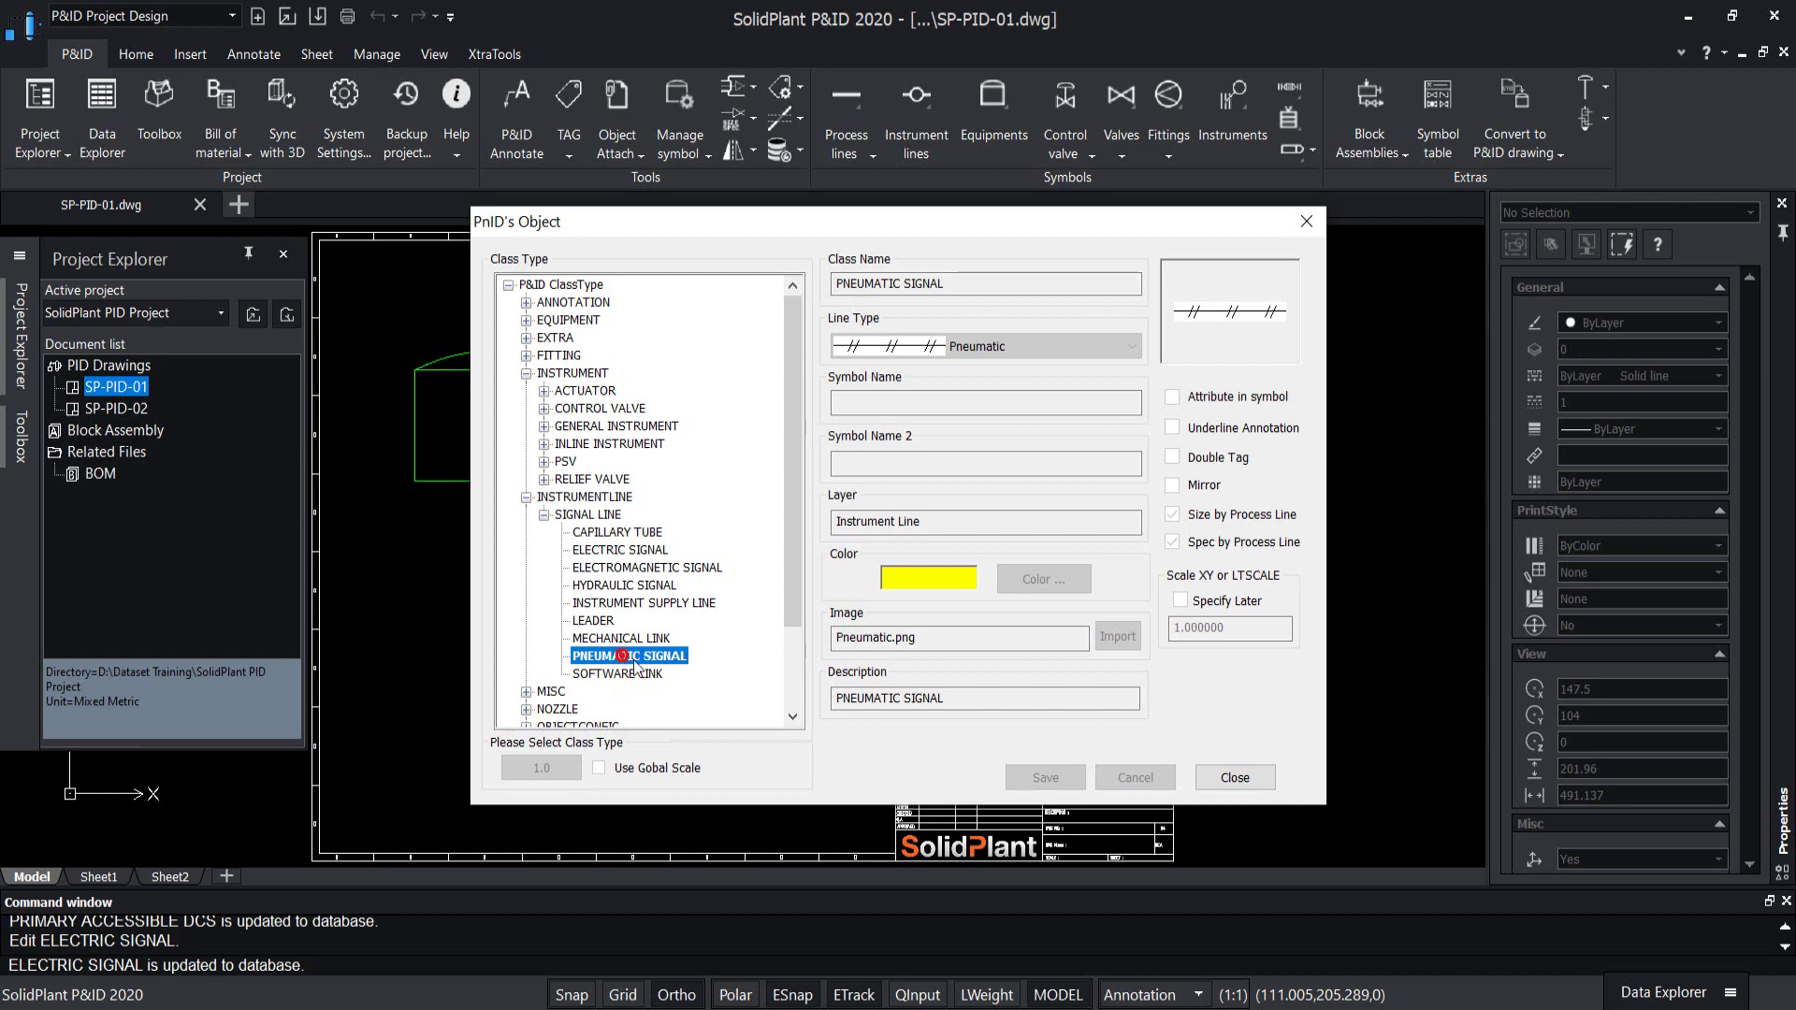
left_click(633, 661)
right_click(632, 662)
left_click(692, 674)
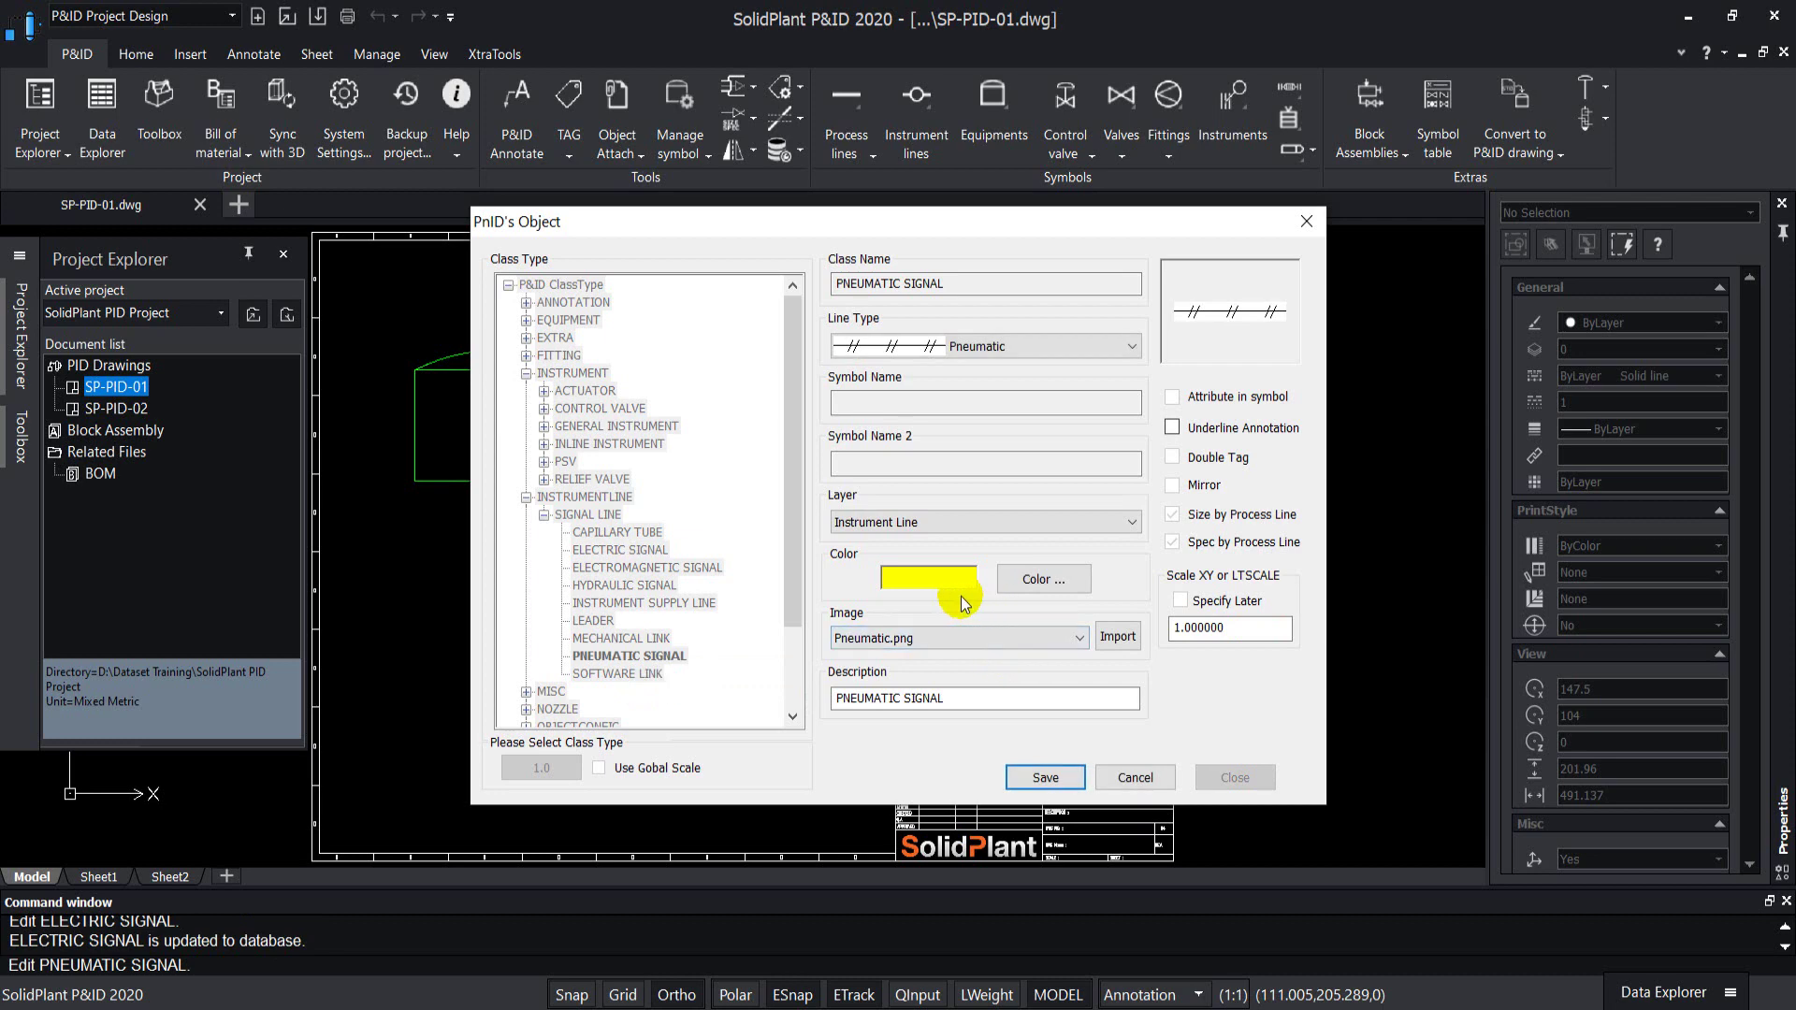
left_click(1048, 587)
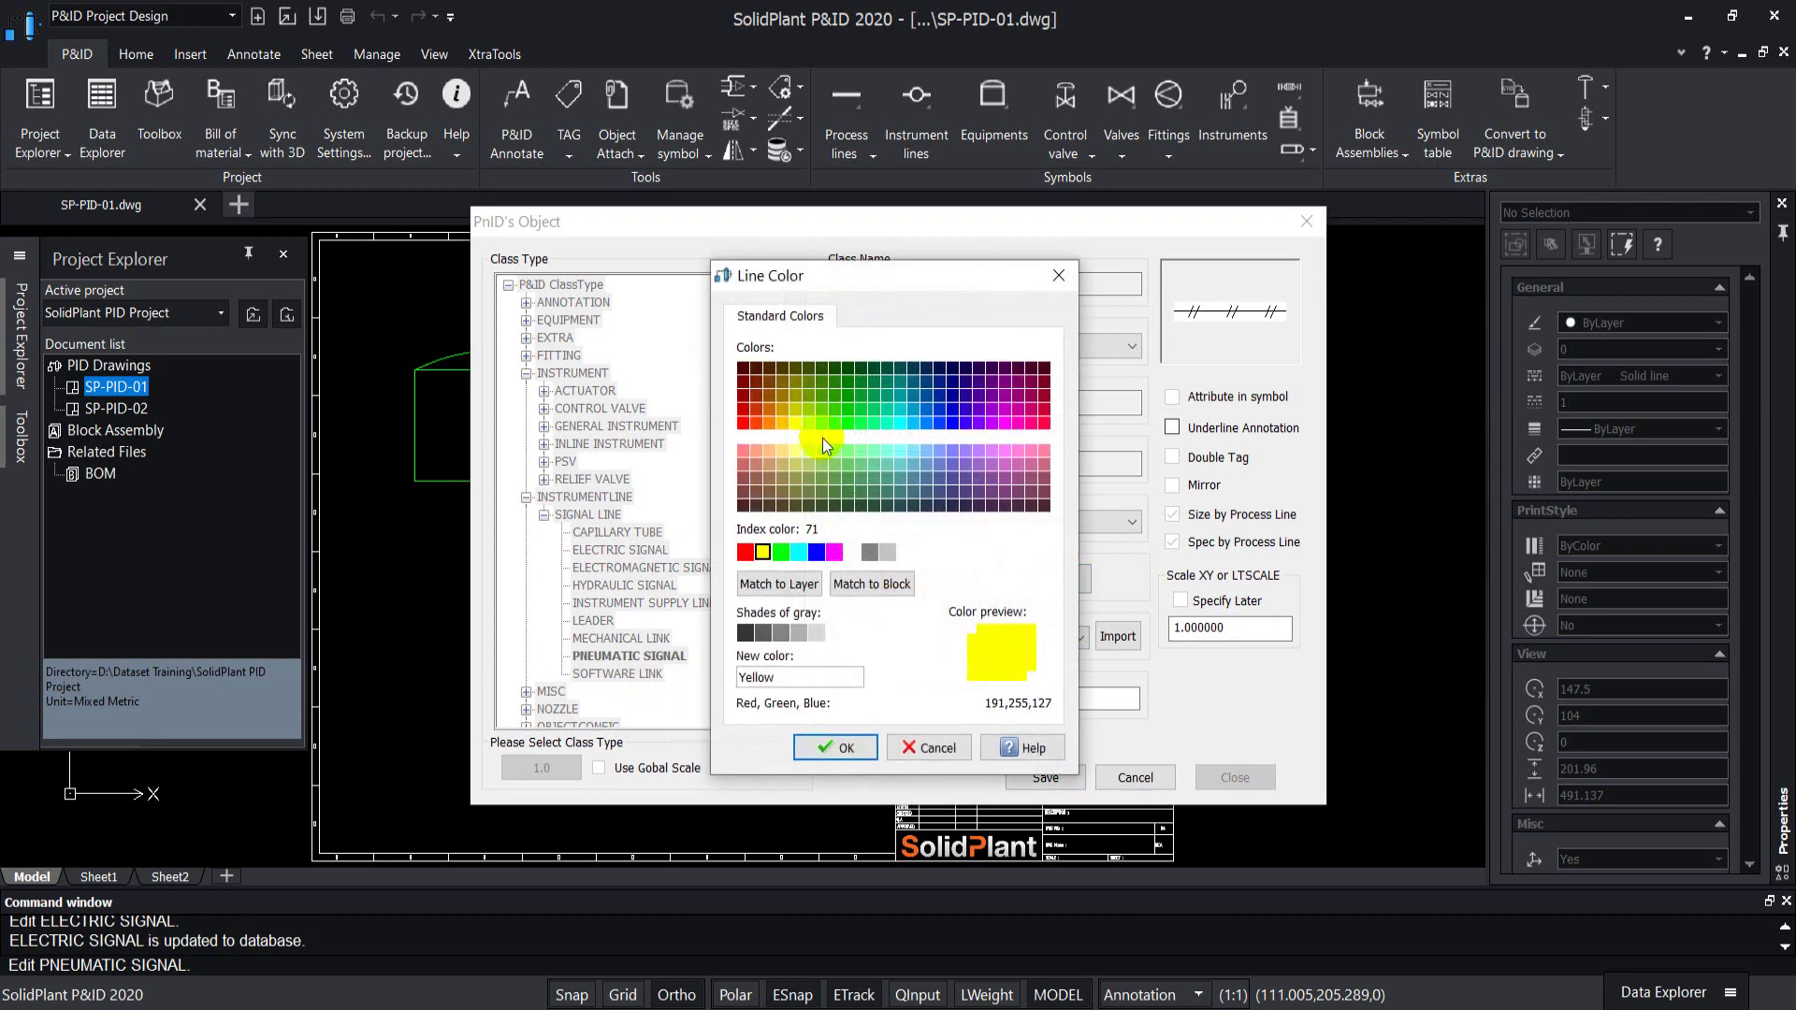
left_click(798, 552)
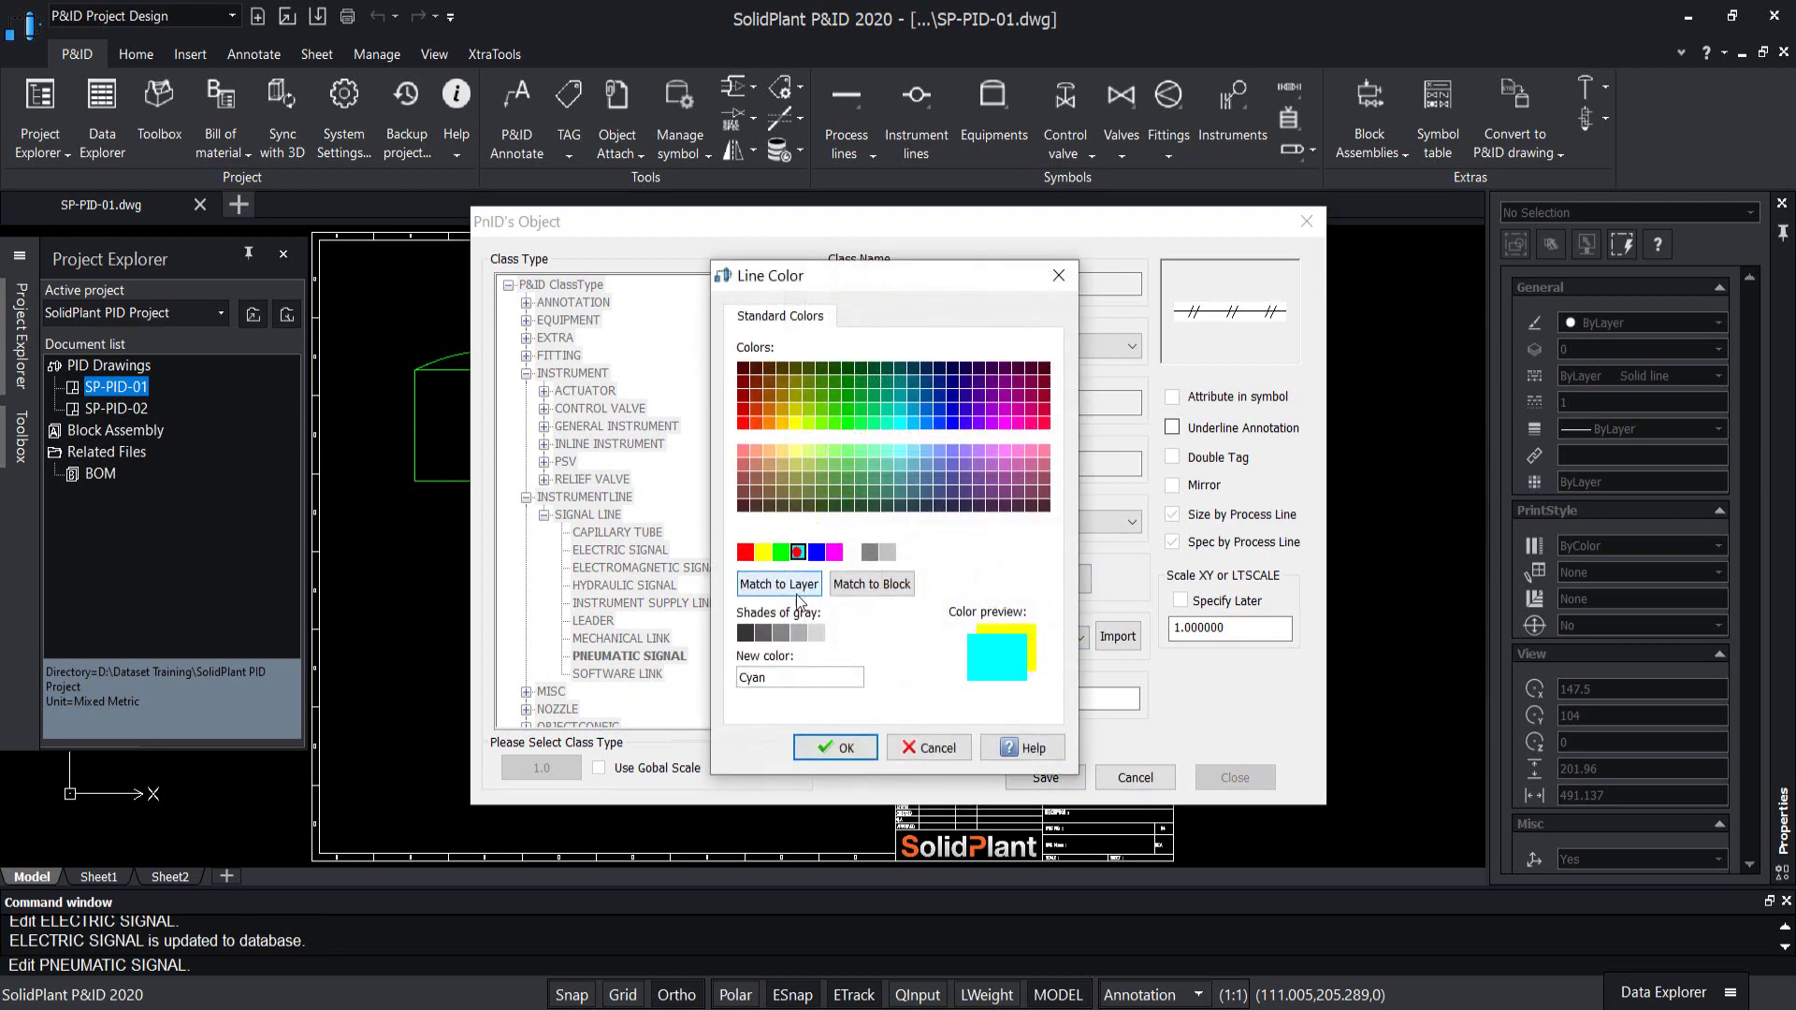
left_click(835, 747)
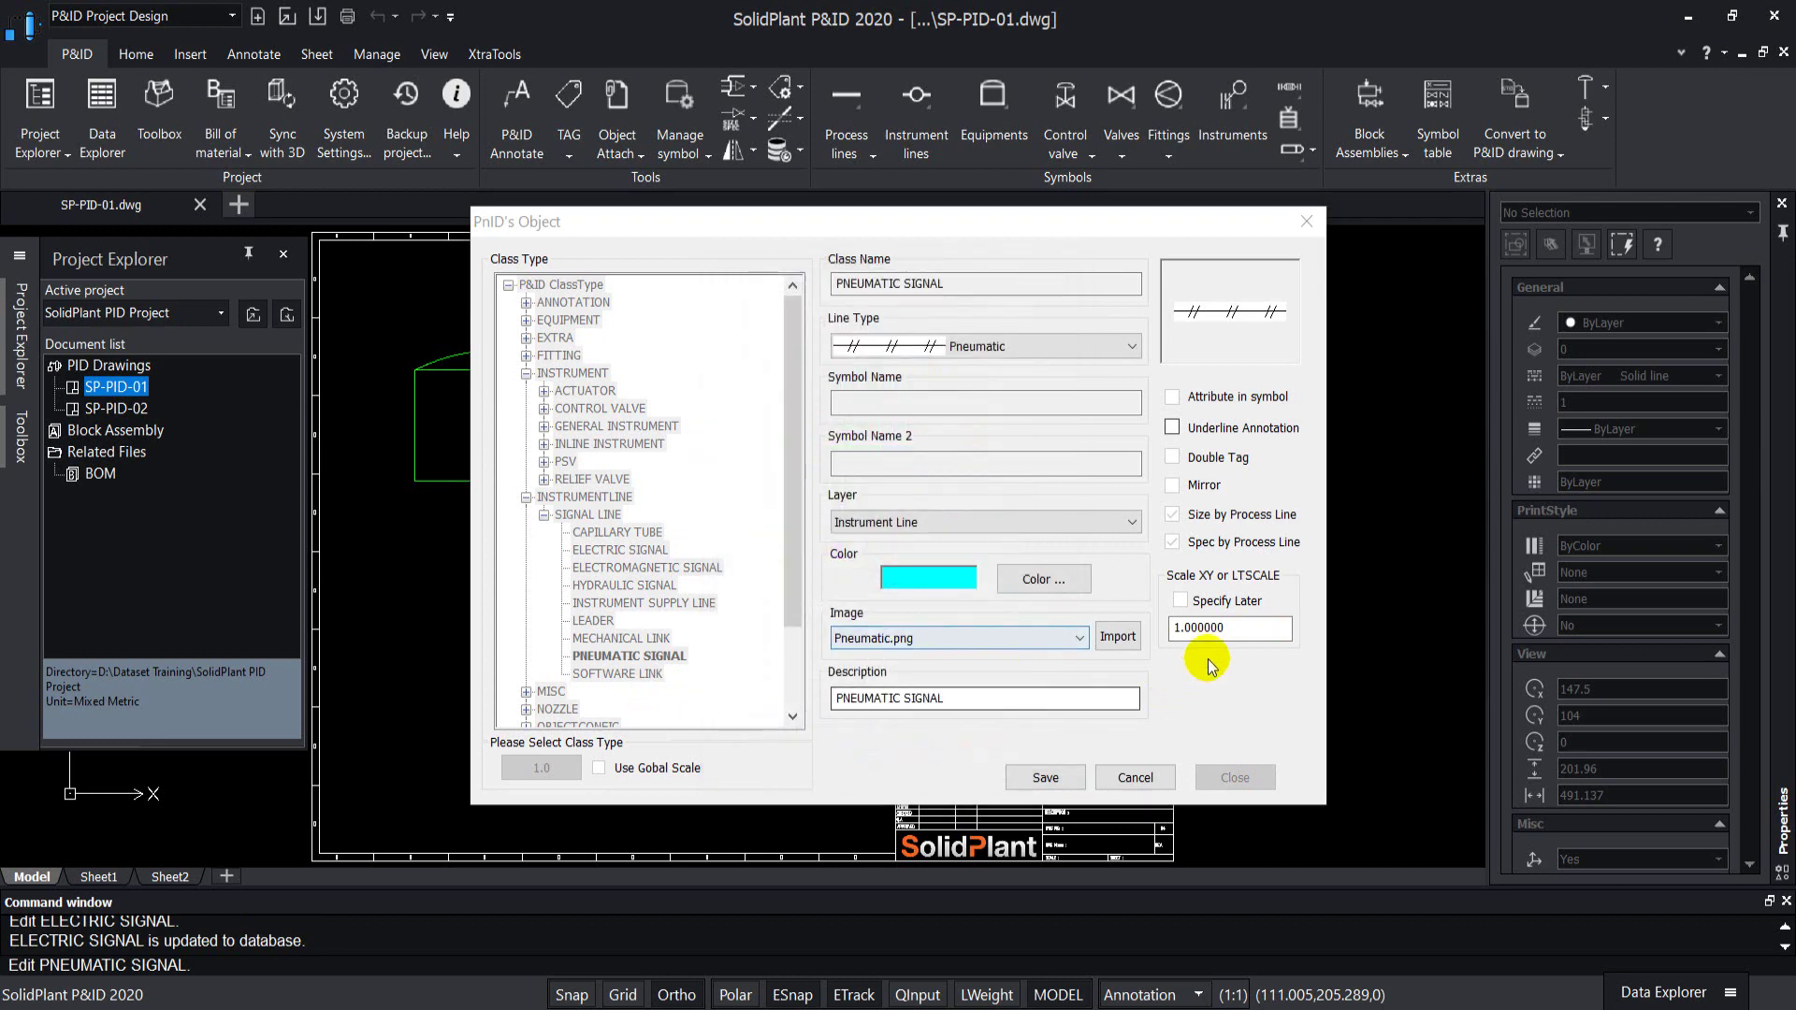
double_click(1216, 628)
type("0.3")
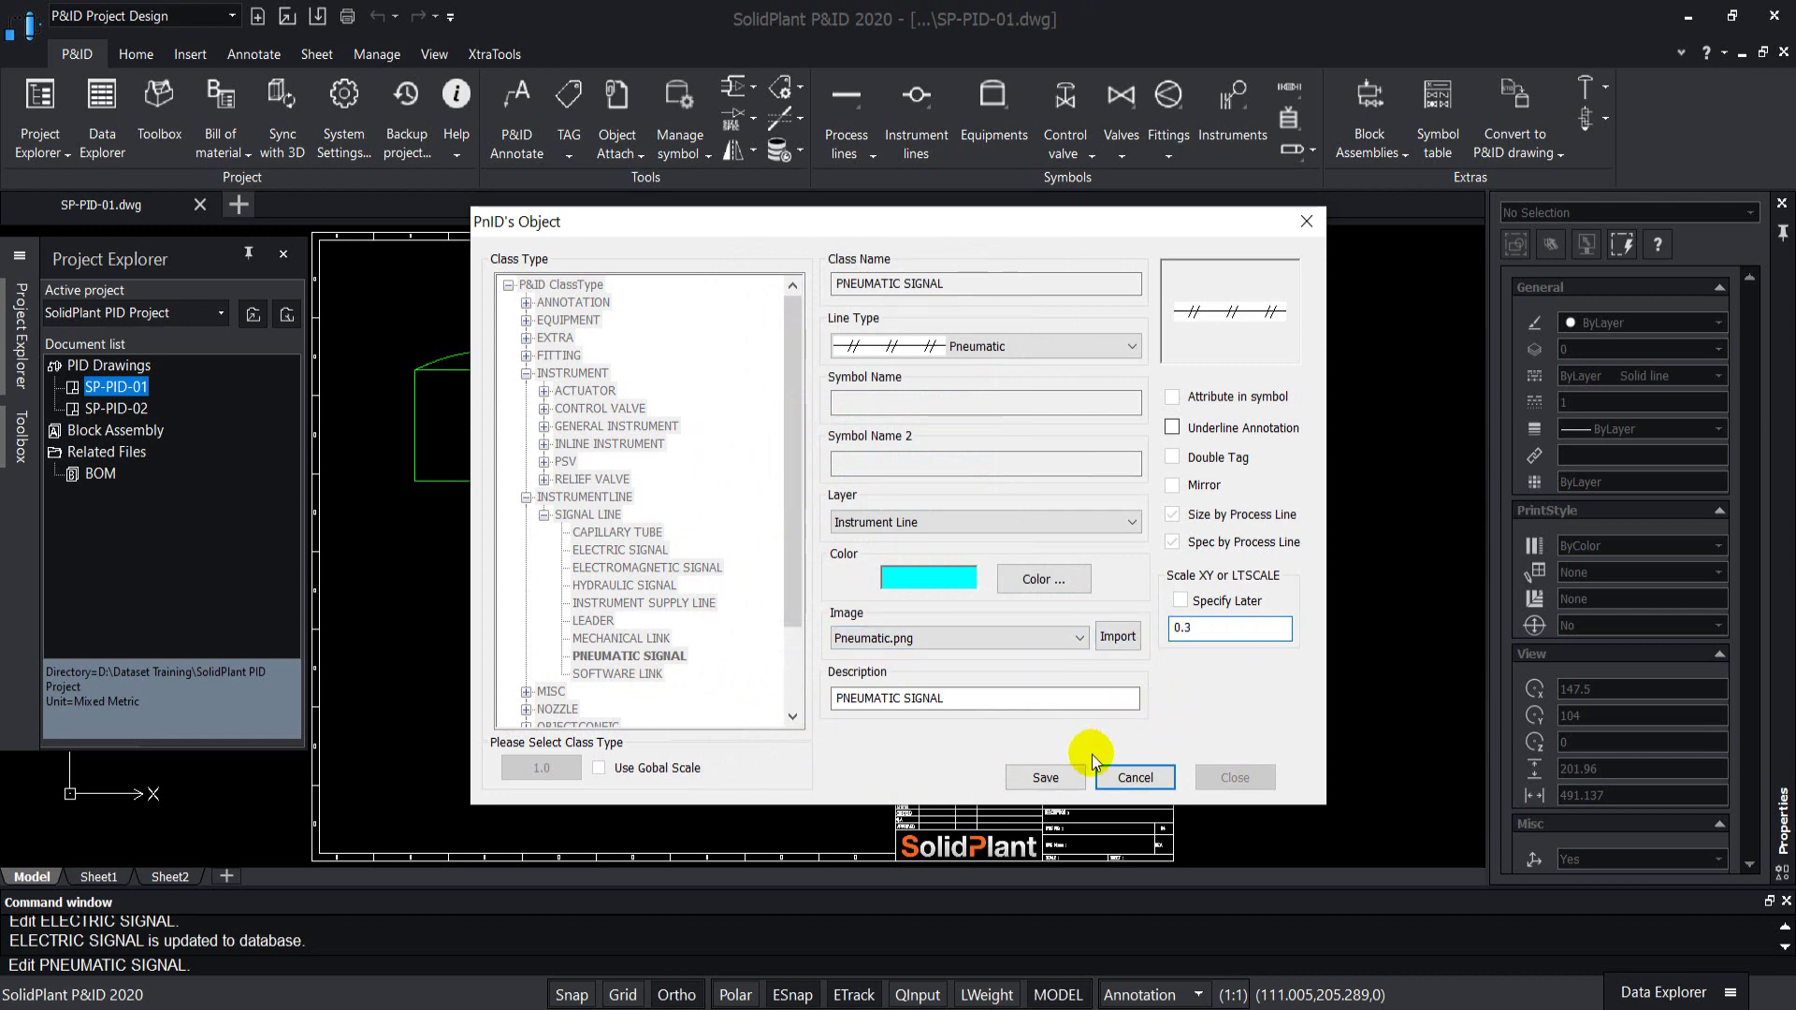
left_click(1045, 778)
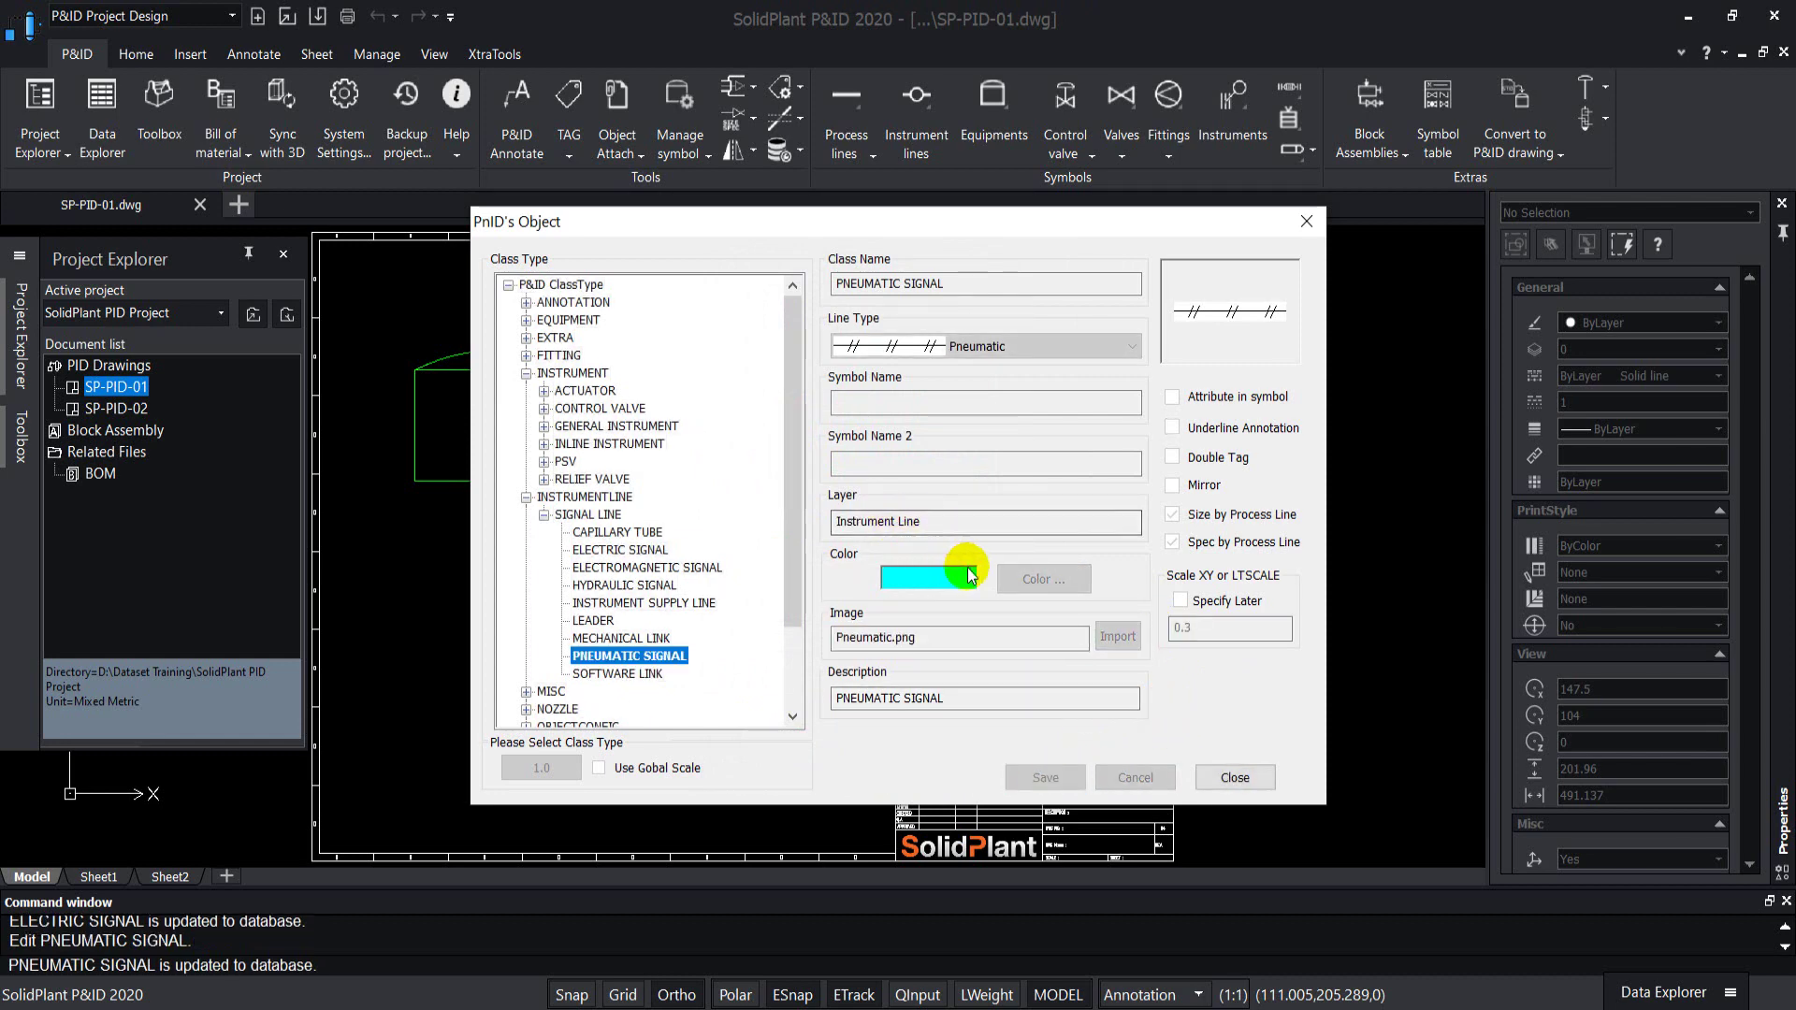